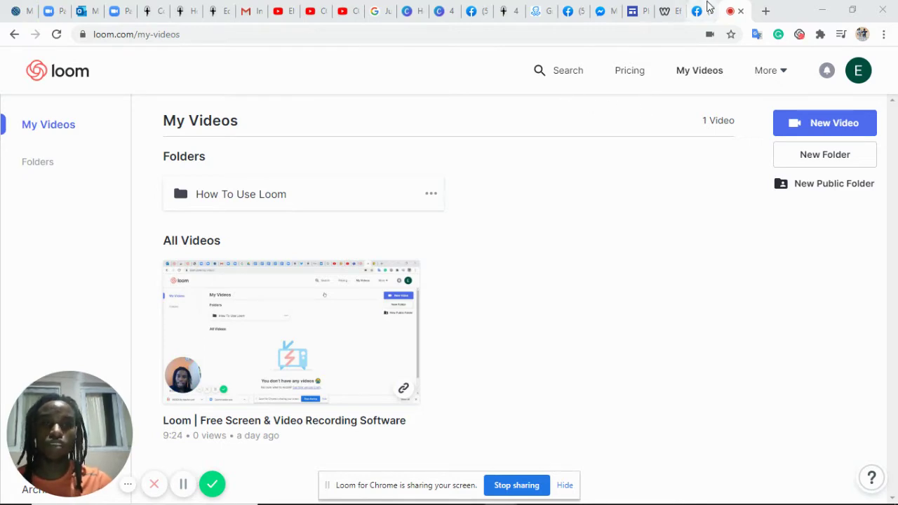
- Switch to the Weebly teaching portfolio, open its About Me page and look through the whole page
{"action": "left_click", "coordinate": [669, 14]}
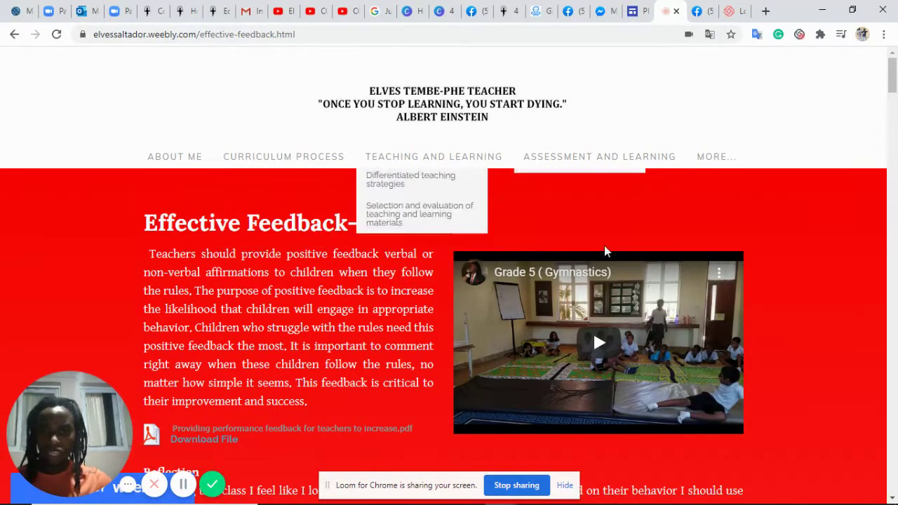
{"action": "left_click", "coordinate": [175, 159]}
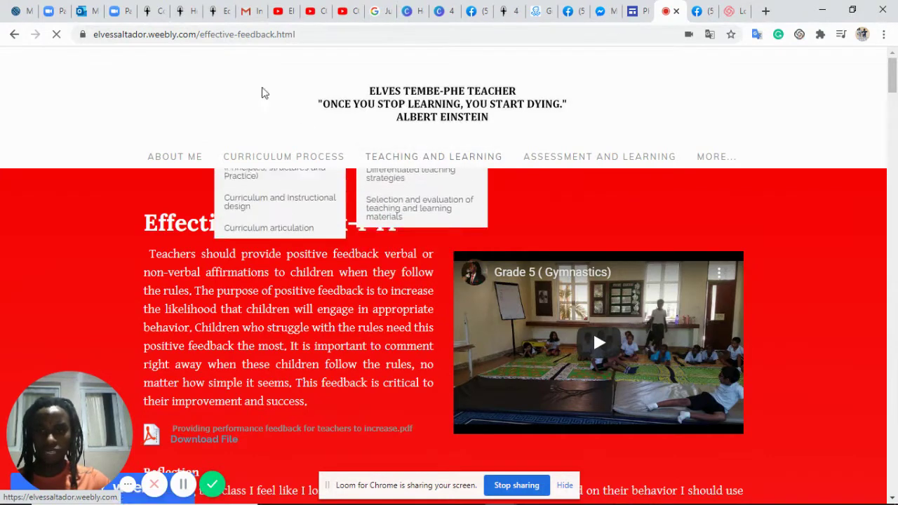
{"action": "left_click", "coordinate": [186, 164]}
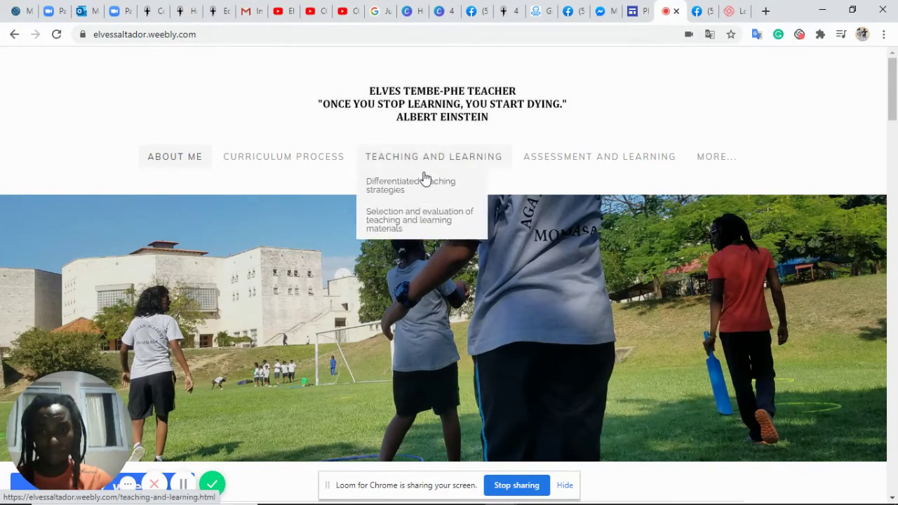
{"action": "scroll", "coordinate": [423, 176], "scroll_direction": "down", "scroll_amount": 8}
{"action": "scroll", "coordinate": [430, 177], "scroll_direction": "down", "scroll_amount": 15}
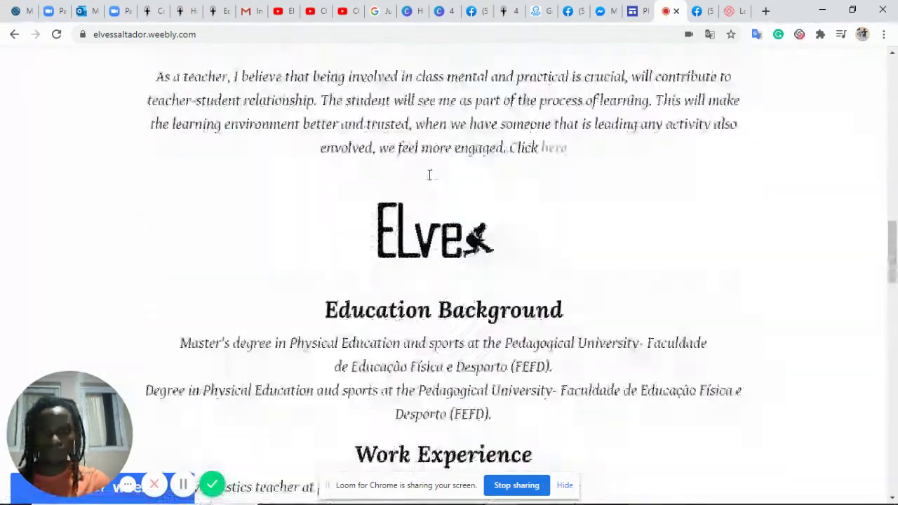
{"action": "scroll", "coordinate": [429, 181], "scroll_direction": "down", "scroll_amount": 5}
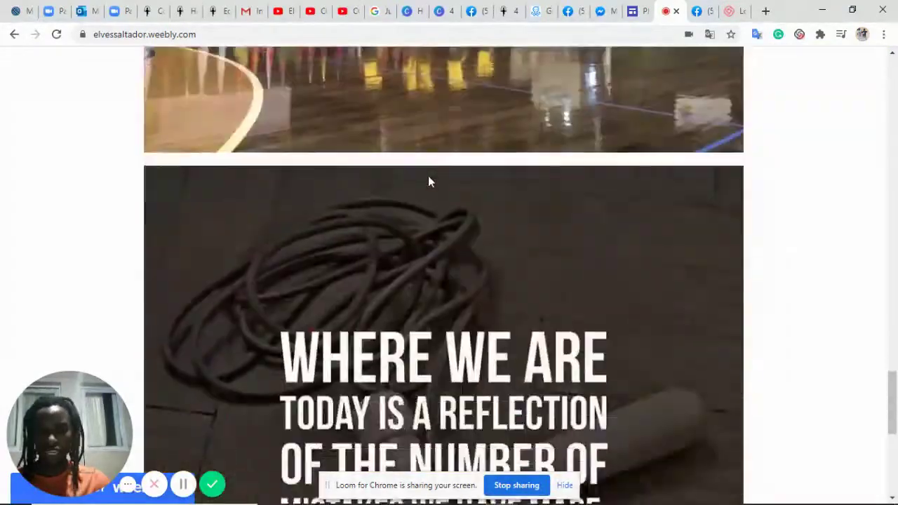
{"action": "scroll", "coordinate": [430, 181], "scroll_direction": "up", "scroll_amount": 15}
{"action": "scroll", "coordinate": [429, 179], "scroll_direction": "up", "scroll_amount": 10}
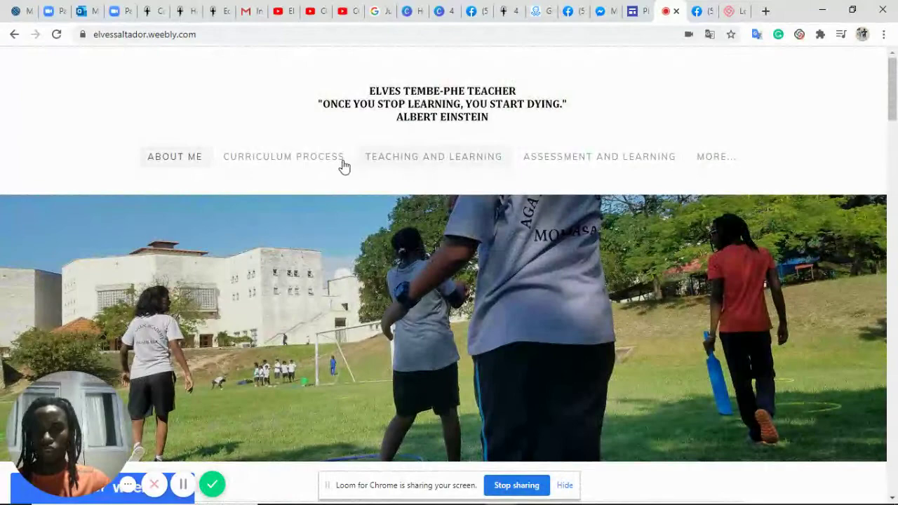
- Examine the subpages listed under Curriculum Process and Teaching and Learning in the portfolio's navigation
{"action": "mouse_move", "coordinate": [285, 165]}
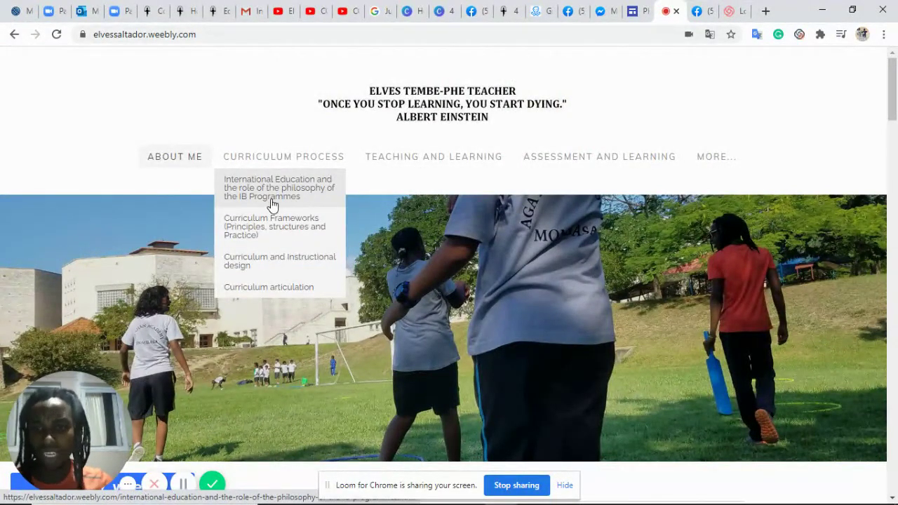
{"action": "mouse_move", "coordinate": [390, 159]}
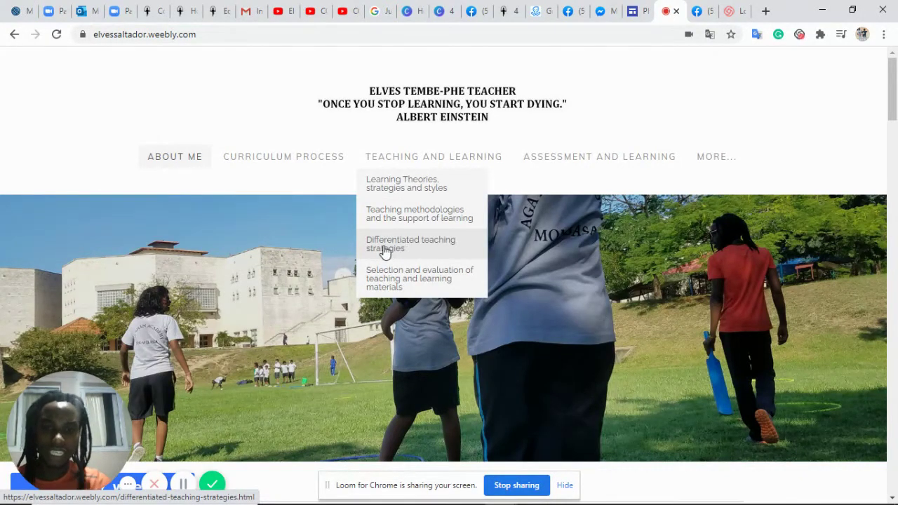
{"action": "mouse_move", "coordinate": [574, 162]}
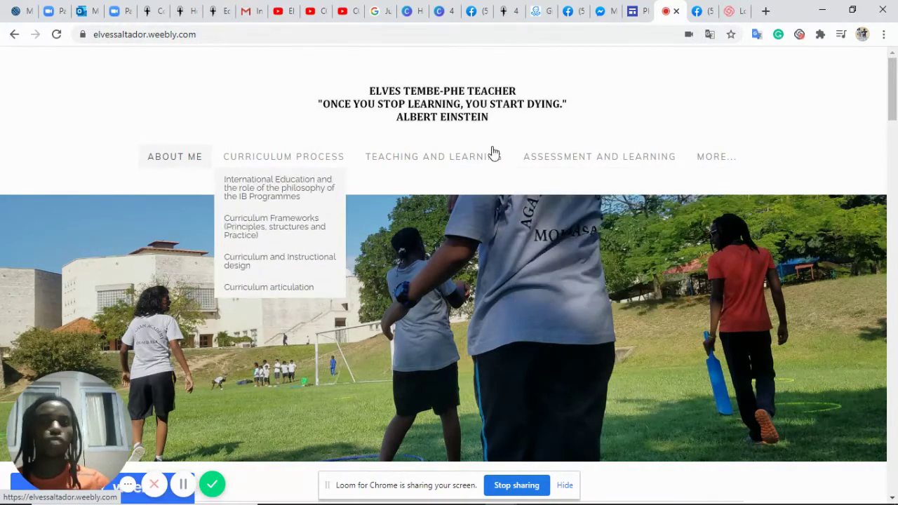
{"action": "mouse_move", "coordinate": [481, 168]}
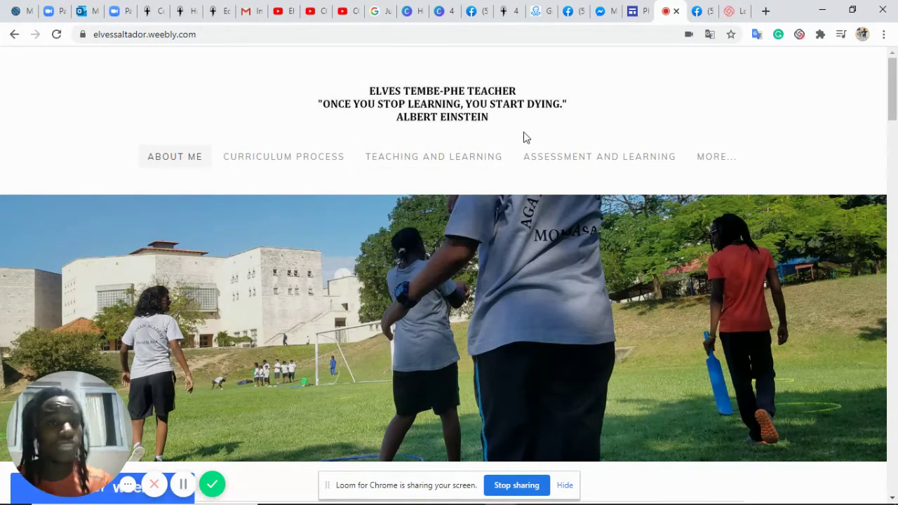
- Preview the PHE AKAM site in Google Sites and examine its Junior school, Senior school and Swimming subpage lists
{"action": "left_click", "coordinate": [635, 11]}
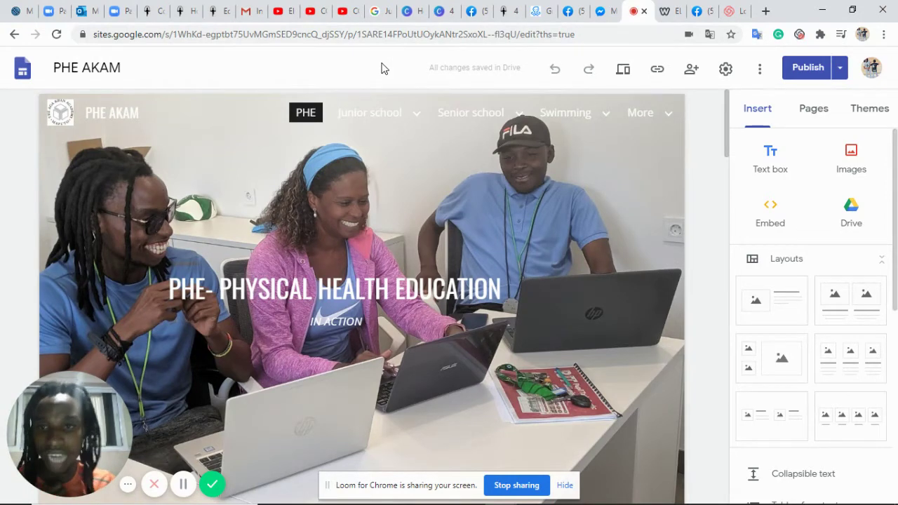
{"action": "mouse_move", "coordinate": [707, 116]}
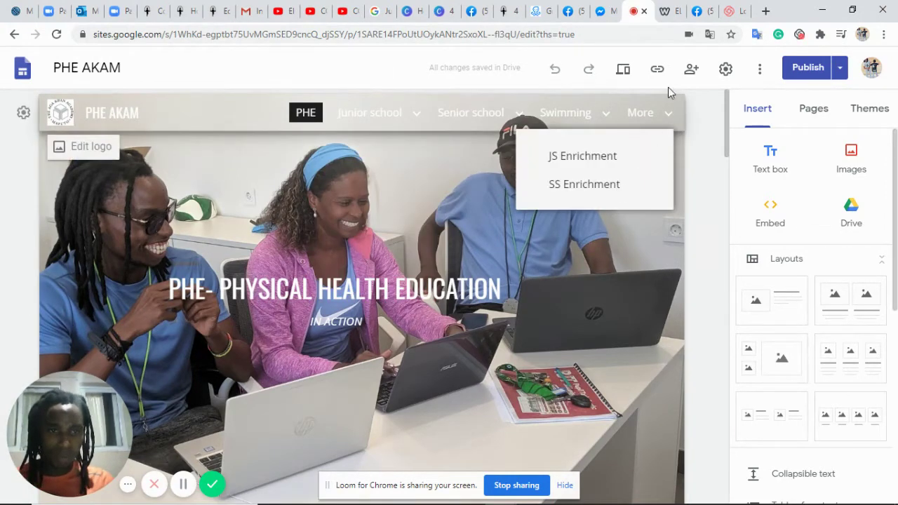
{"action": "left_click", "coordinate": [622, 71]}
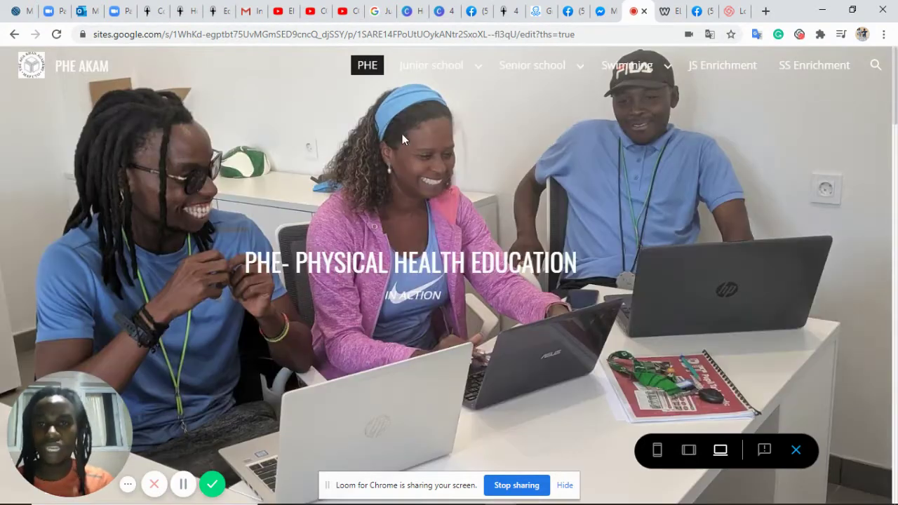
{"action": "mouse_move", "coordinate": [439, 62]}
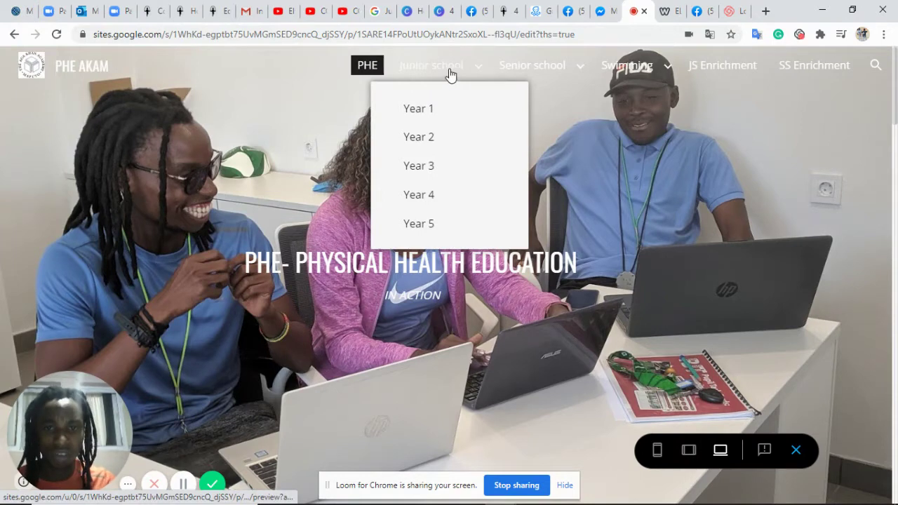
{"action": "mouse_move", "coordinate": [547, 68]}
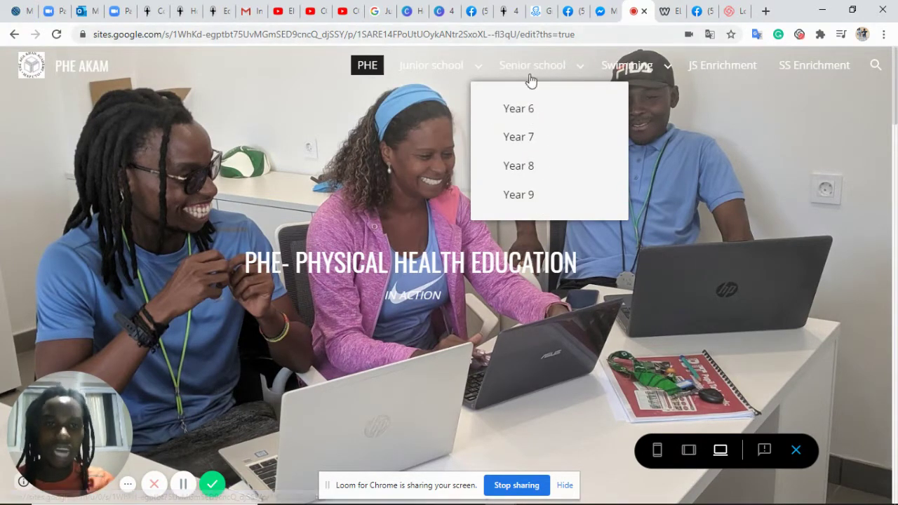
{"action": "mouse_move", "coordinate": [628, 68]}
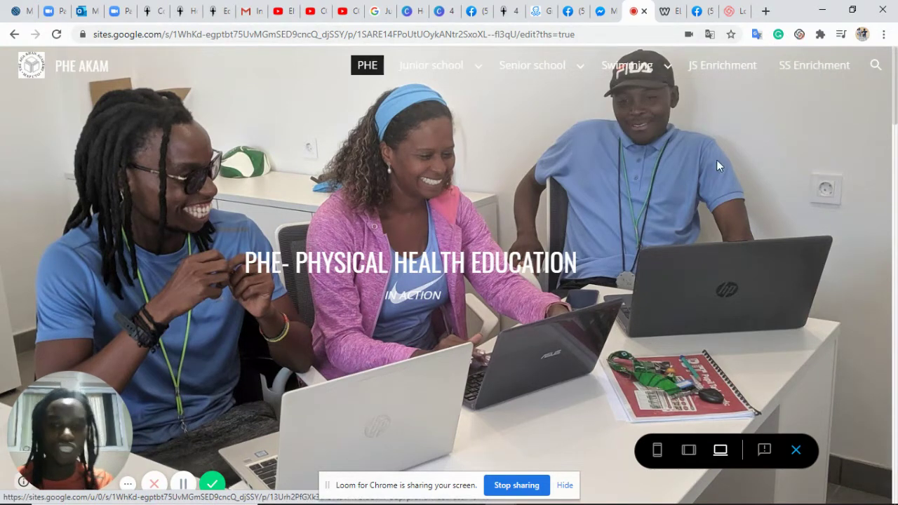
- Look through the previewed PHE homepage from the introduction and team photos to the IB Learner Profile section
{"action": "scroll", "coordinate": [602, 301], "scroll_direction": "down", "scroll_amount": 5}
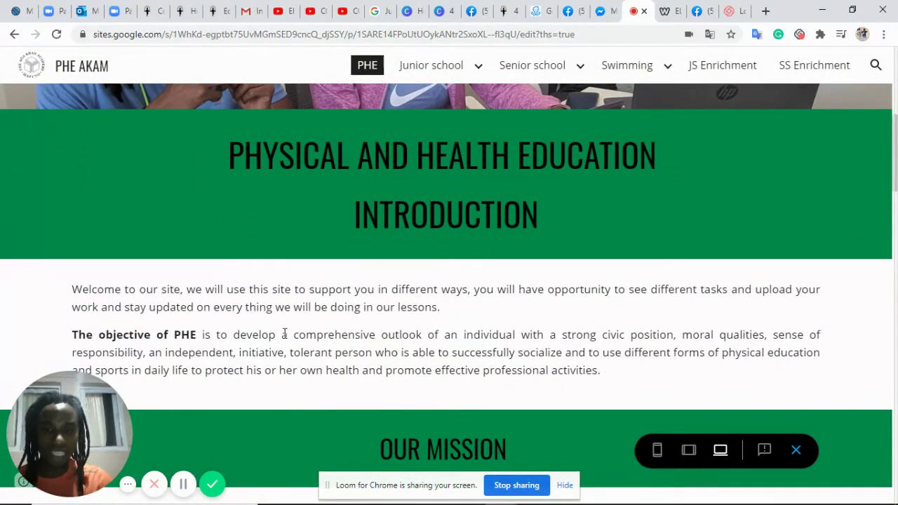
{"action": "scroll", "coordinate": [357, 326], "scroll_direction": "down", "scroll_amount": 4}
{"action": "scroll", "coordinate": [493, 259], "scroll_direction": "down", "scroll_amount": 6}
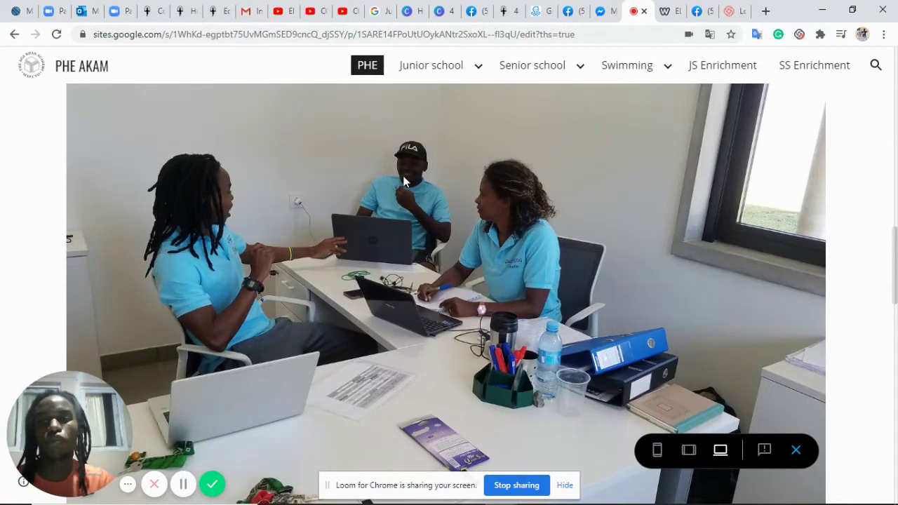
{"action": "scroll", "coordinate": [458, 263], "scroll_direction": "down", "scroll_amount": 6}
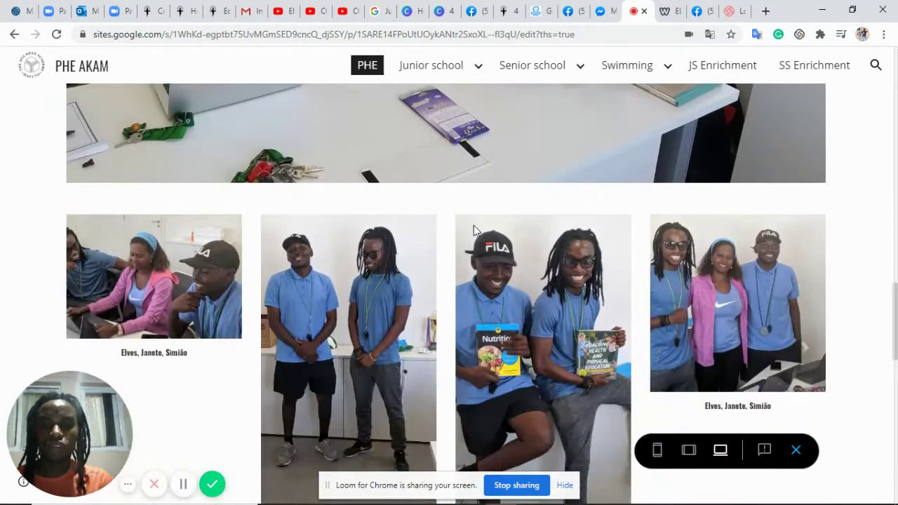
{"action": "scroll", "coordinate": [473, 279], "scroll_direction": "down", "scroll_amount": 10}
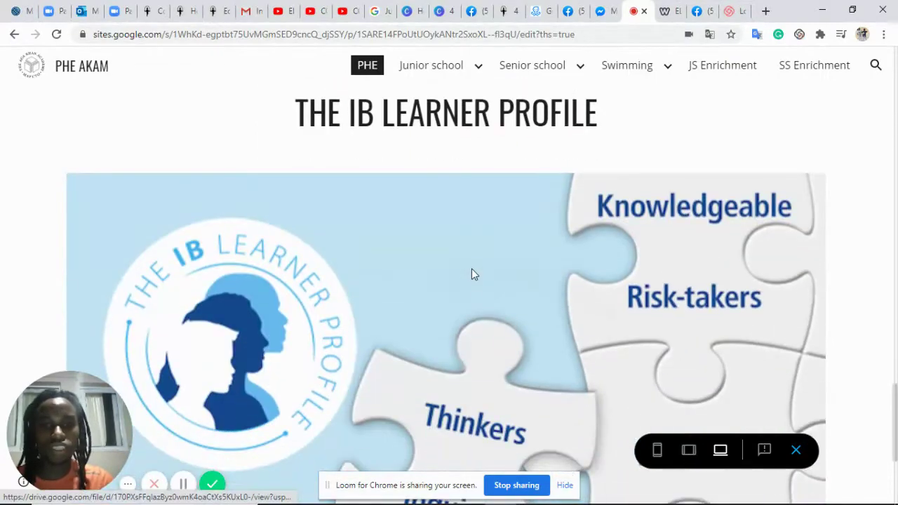
{"action": "scroll", "coordinate": [472, 272], "scroll_direction": "down", "scroll_amount": 3}
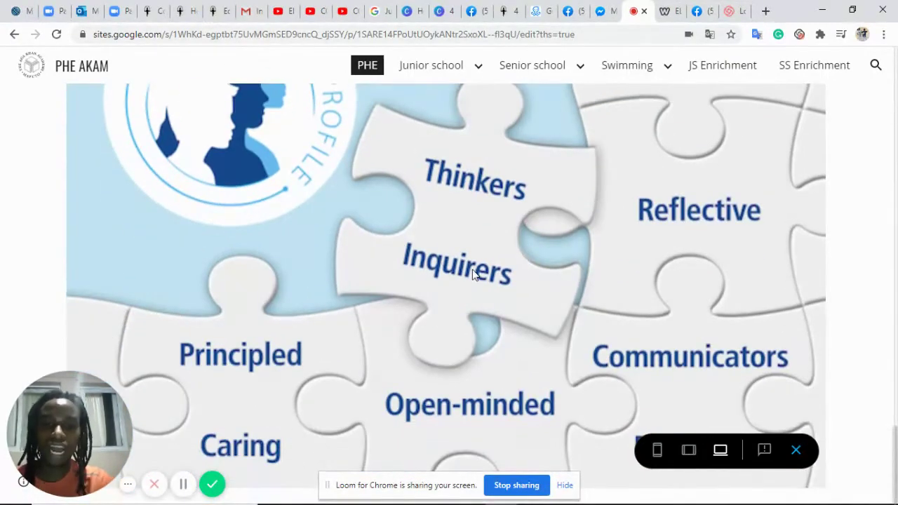
{"action": "scroll", "coordinate": [449, 261], "scroll_direction": "up", "scroll_amount": 15}
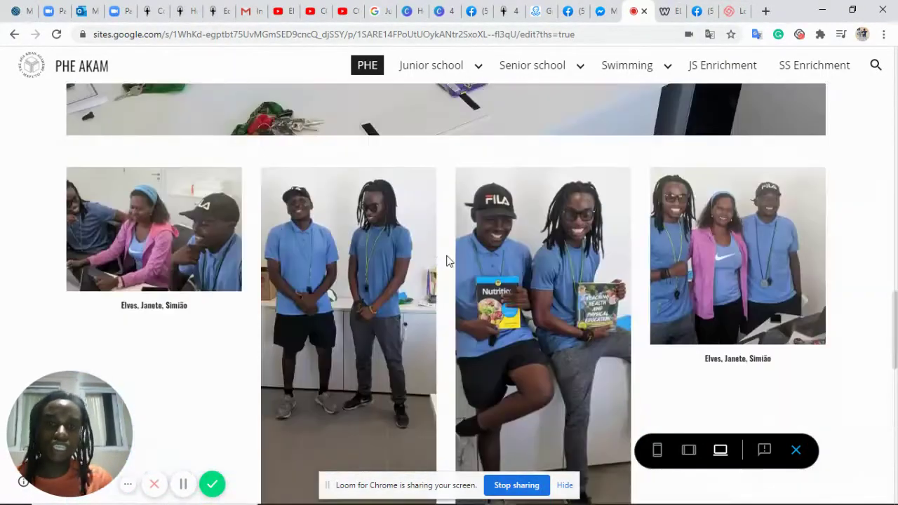
{"action": "scroll", "coordinate": [449, 261], "scroll_direction": "up", "scroll_amount": 8}
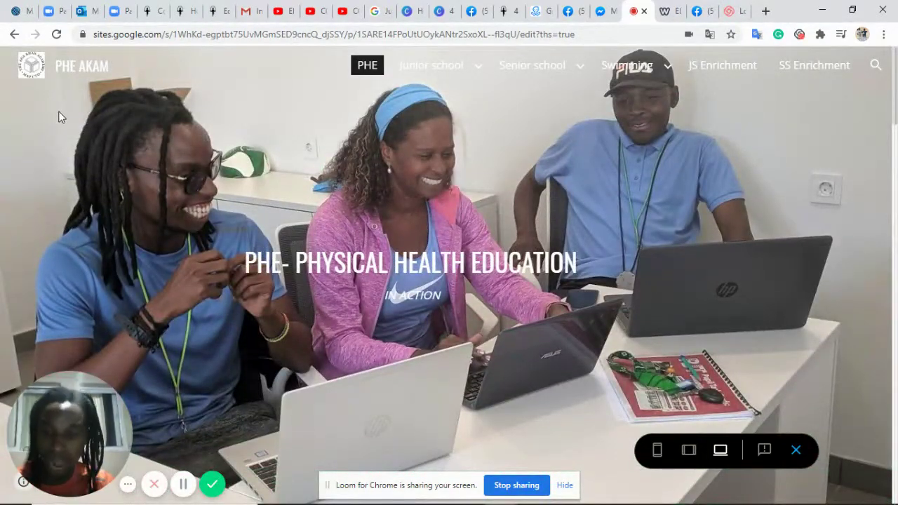
- Return to the Google Sites start page and create a new blank site
{"action": "left_click", "coordinate": [14, 35]}
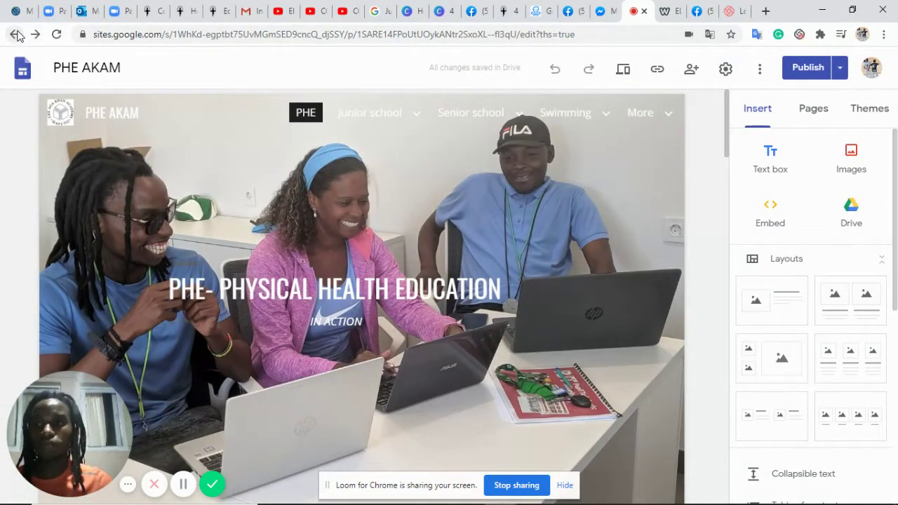
{"action": "left_click", "coordinate": [16, 35]}
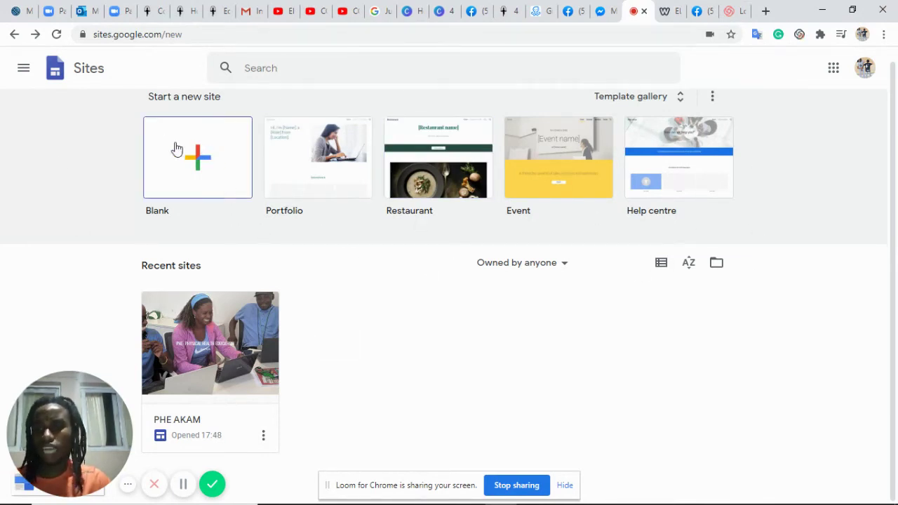
{"action": "left_click", "coordinate": [209, 141]}
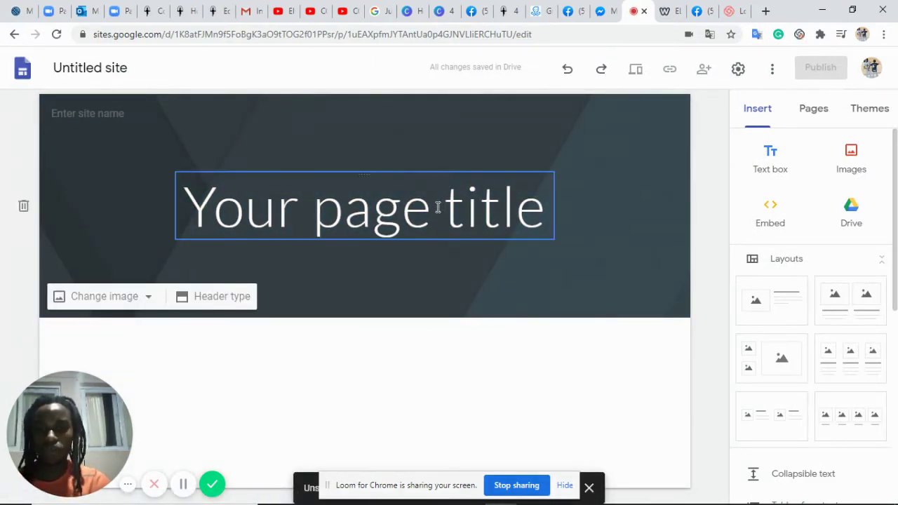
- Replace the placeholder page title in the header with "MYP-PHE"
{"action": "left_click", "coordinate": [542, 211]}
{"action": "key", "text": "BackSpace"}
{"action": "key", "text": "BackSpace"}
{"action": "key", "text": "BackSpace"}
{"action": "key", "text": "BackSpace"}
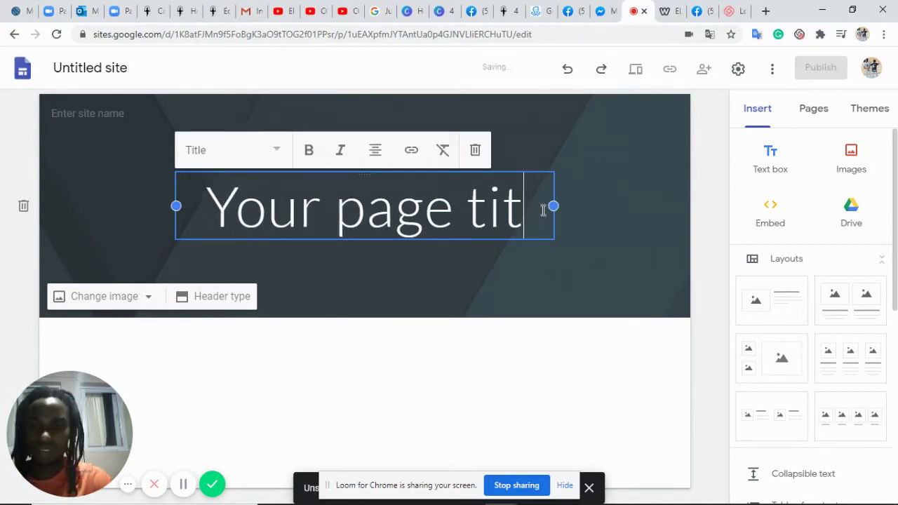
{"action": "key", "text": "BackSpace"}
{"action": "key", "text": "BackSpace"}
{"action": "key", "text": "BackSpace"}
{"action": "key", "text": "BackSpace"}
{"action": "key", "text": "BackSpace"}
{"action": "key", "text": "BackSpace"}
{"action": "key", "text": "BackSpace"}
{"action": "key", "text": "BackSpace"}
{"action": "key", "text": "BackSpace"}
{"action": "key", "text": "BackSpace"}
{"action": "key", "text": "BackSpace"}
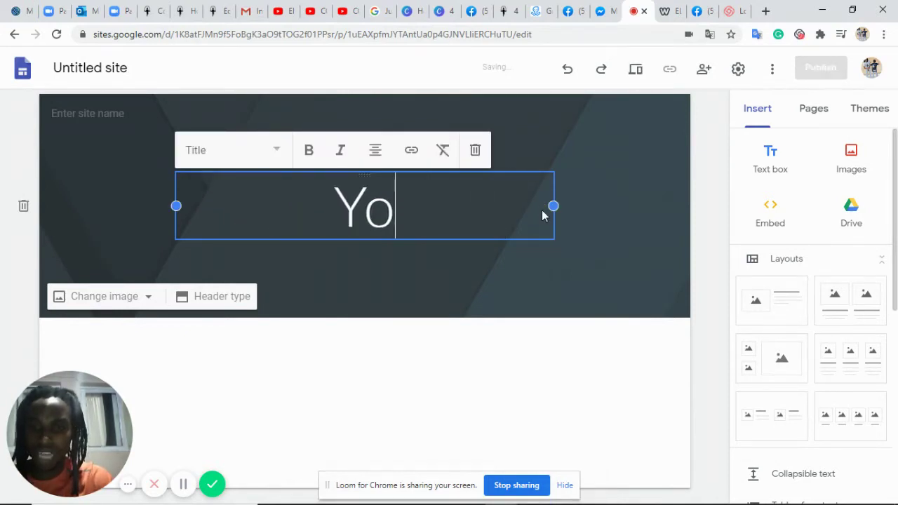
{"action": "type", "text": "M"}
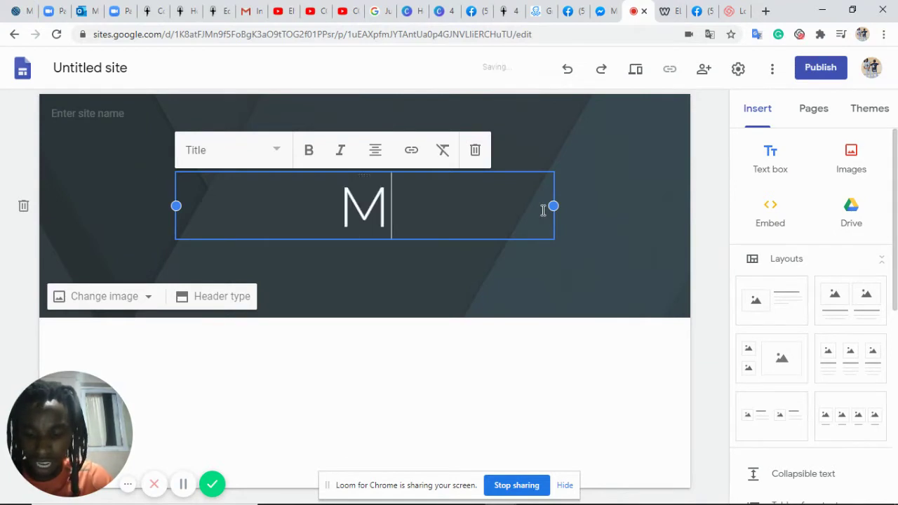
{"action": "type", "text": "YP-"}
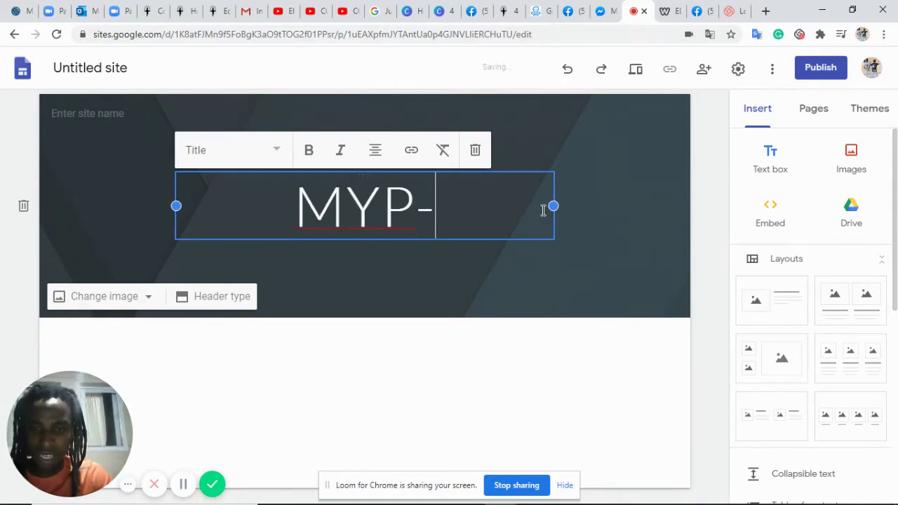
{"action": "type", "text": "PHE"}
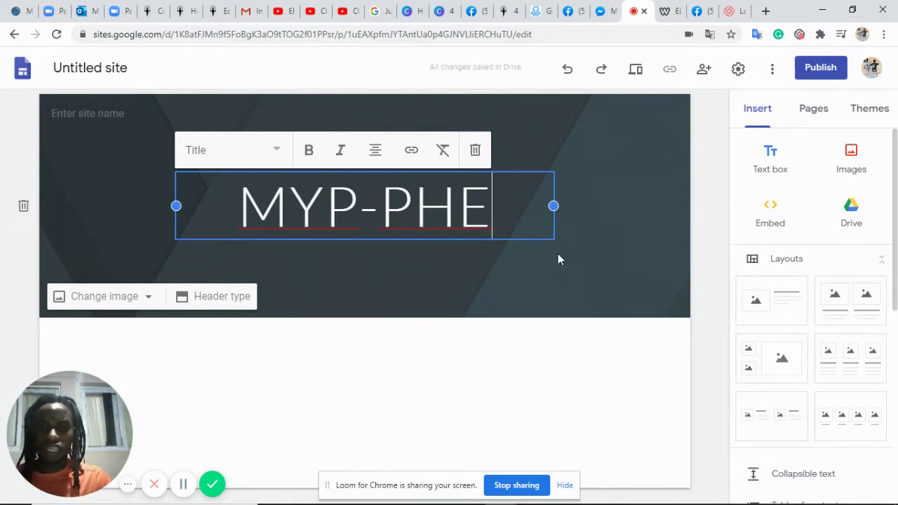
{"action": "left_click", "coordinate": [558, 255]}
- Enter "BEING ACTIVE" as the site name in the page header
{"action": "left_click", "coordinate": [137, 112]}
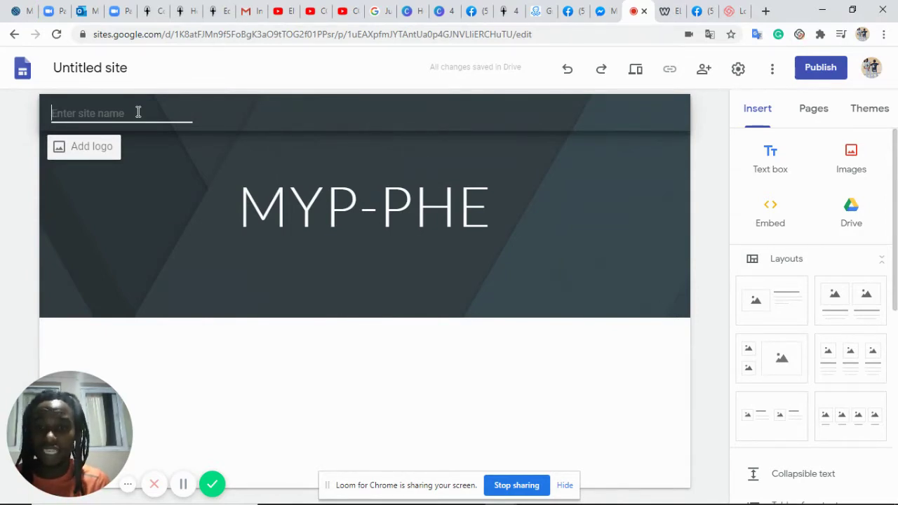
{"action": "type", "text": "BEING ACTIVE"}
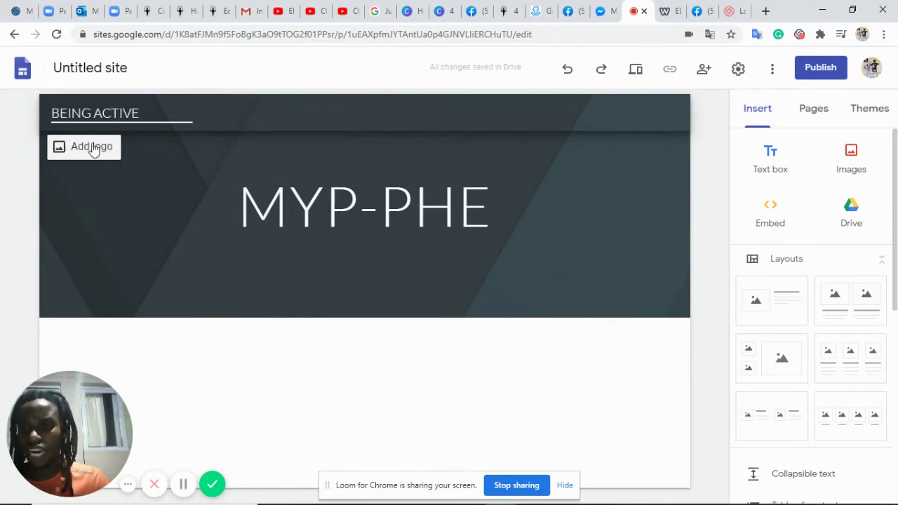
{"action": "left_click", "coordinate": [301, 120]}
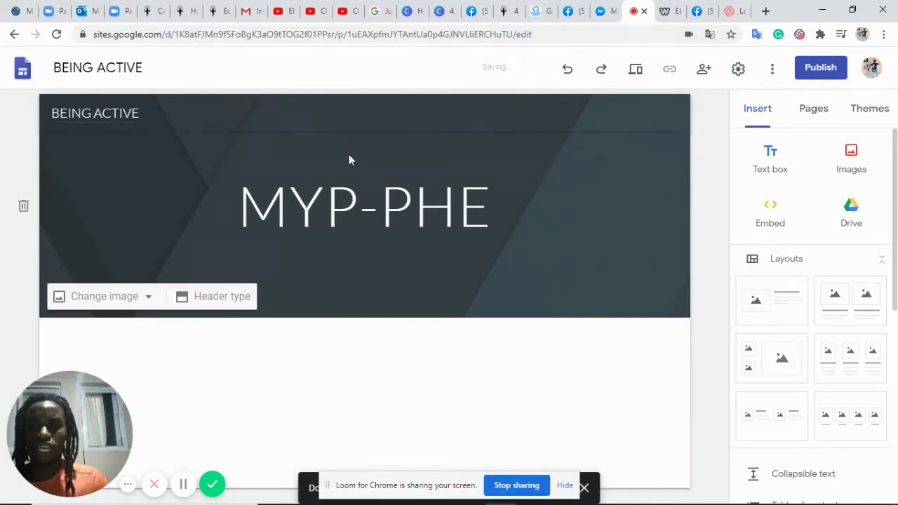
{"action": "left_click", "coordinate": [376, 229]}
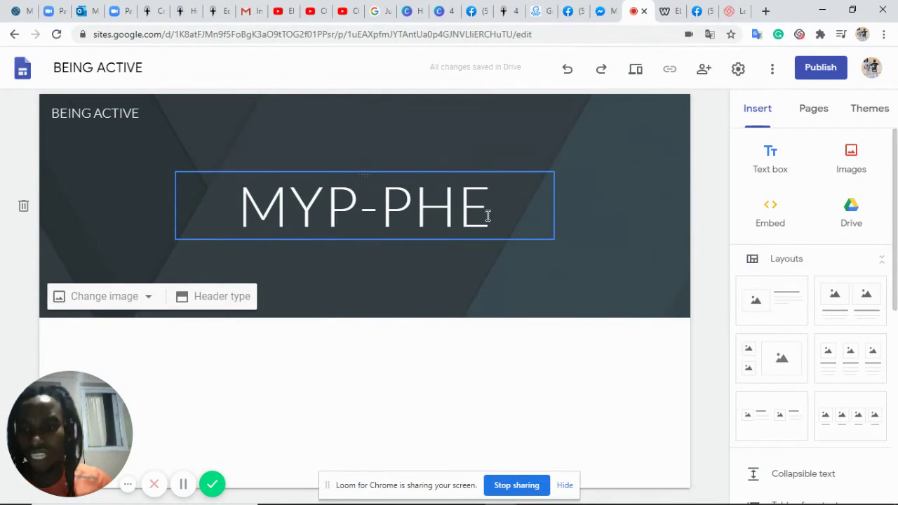
- Upload "How to do Juggling with plastic bag (2)" from Downloads as the page's header image
{"action": "left_click", "coordinate": [144, 301]}
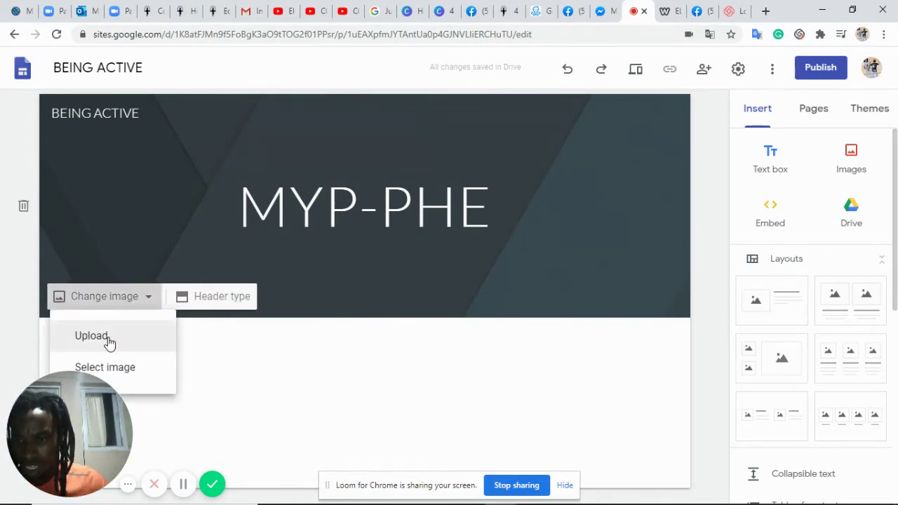
{"action": "left_click", "coordinate": [107, 338]}
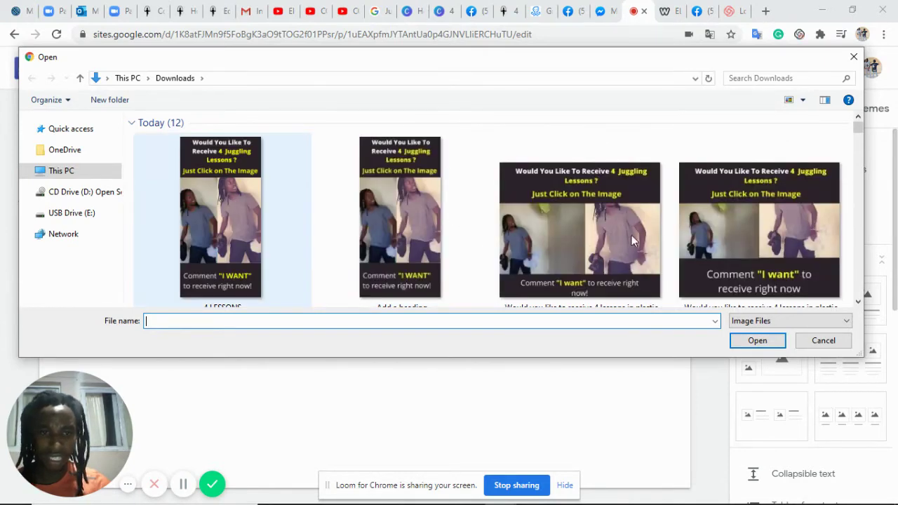
{"action": "scroll", "coordinate": [867, 133], "scroll_direction": "down", "scroll_amount": 2}
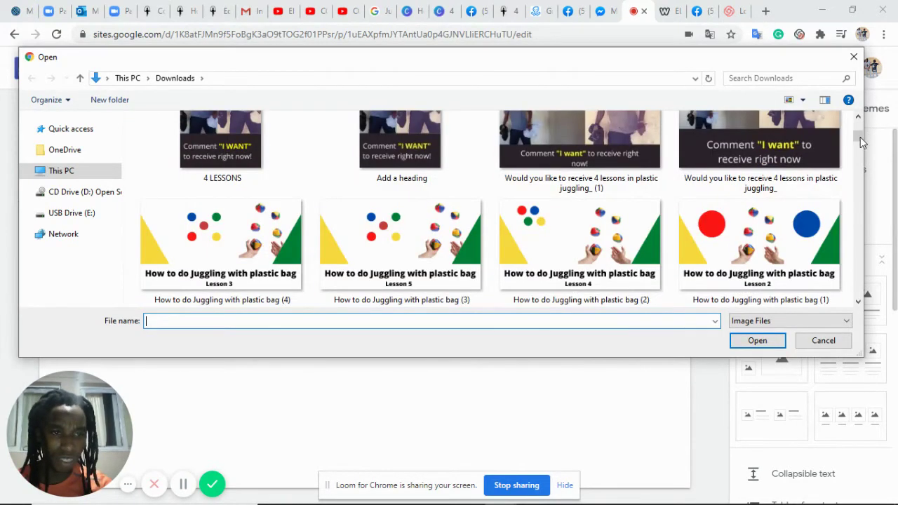
{"action": "left_click", "coordinate": [603, 225]}
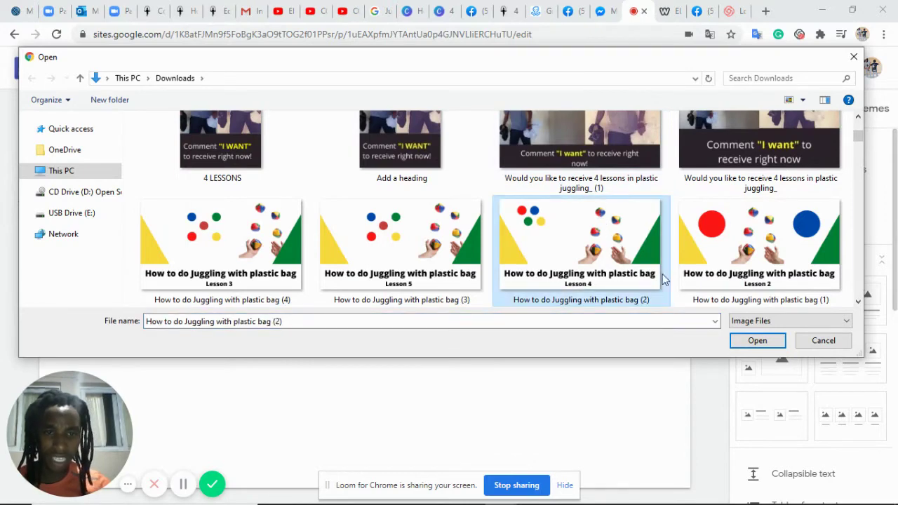
{"action": "left_click", "coordinate": [770, 344]}
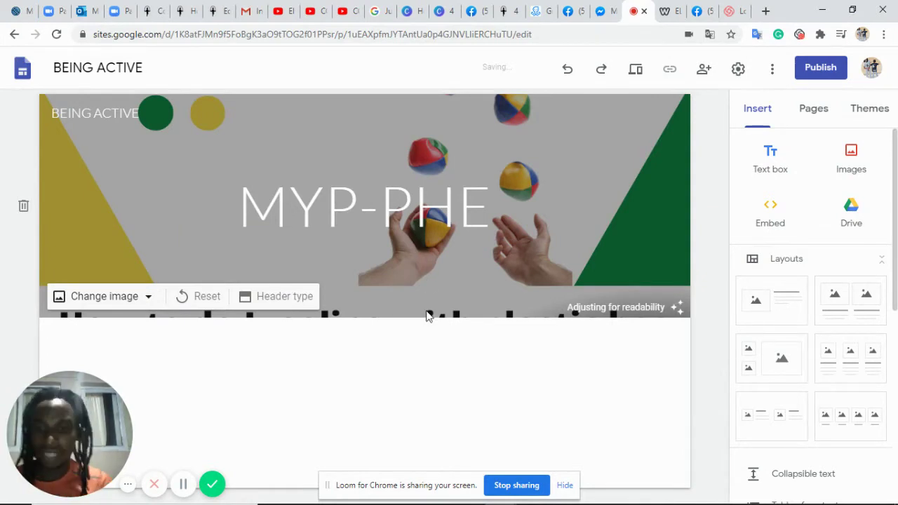
- Add a new page named "SENIOR SCHOOL" to the site
{"action": "scroll", "coordinate": [895, 153], "scroll_direction": "down", "scroll_amount": 1}
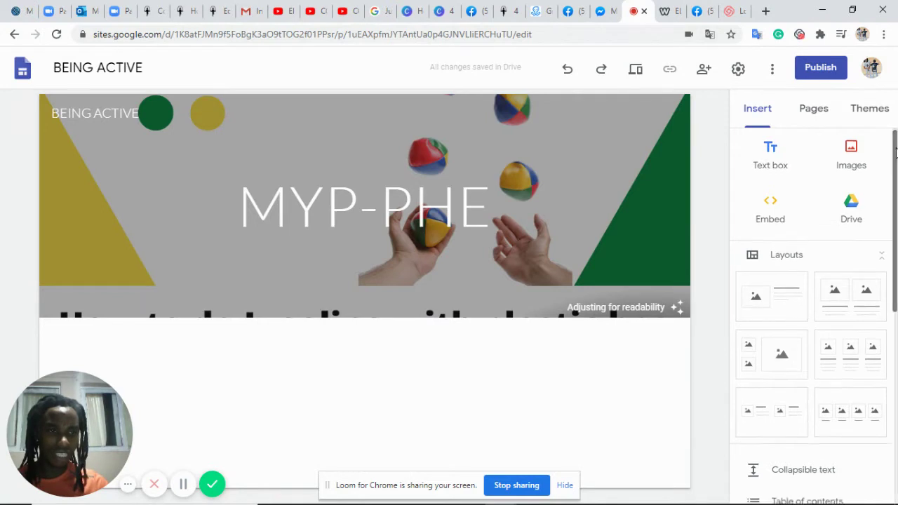
{"action": "left_click_drag", "start_coordinate": [895, 153], "coordinate": [756, 169]}
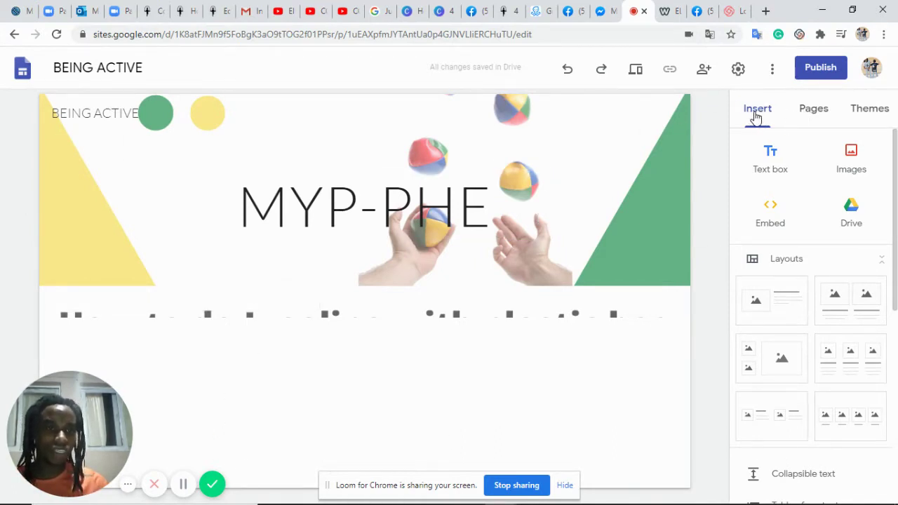
{"action": "left_click", "coordinate": [813, 112]}
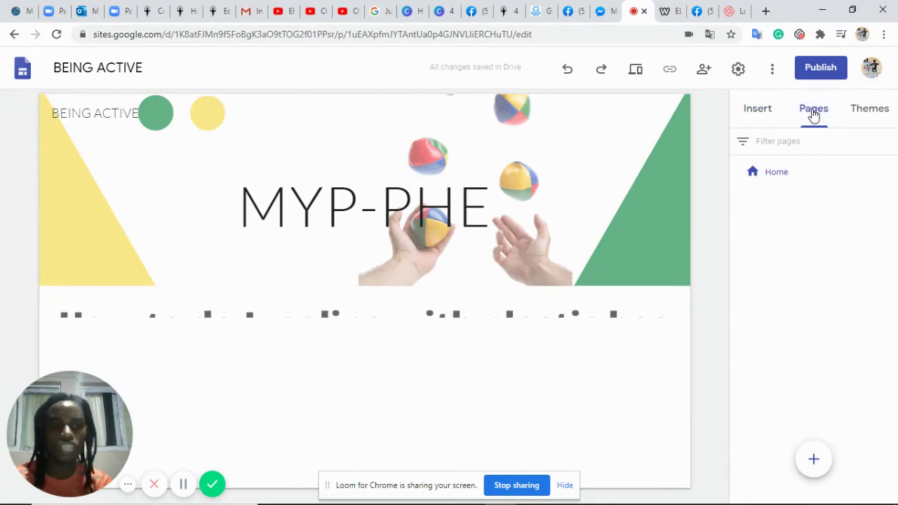
{"action": "left_click", "coordinate": [784, 173]}
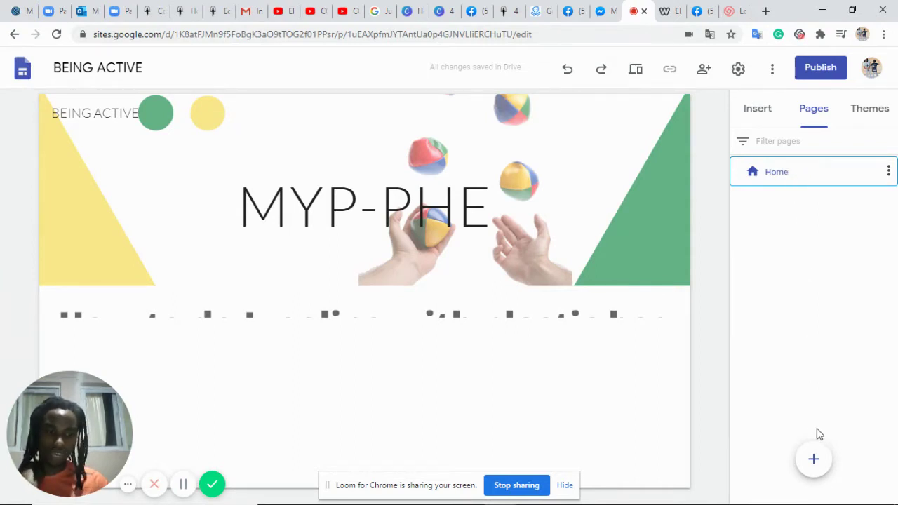
{"action": "mouse_move", "coordinate": [817, 466]}
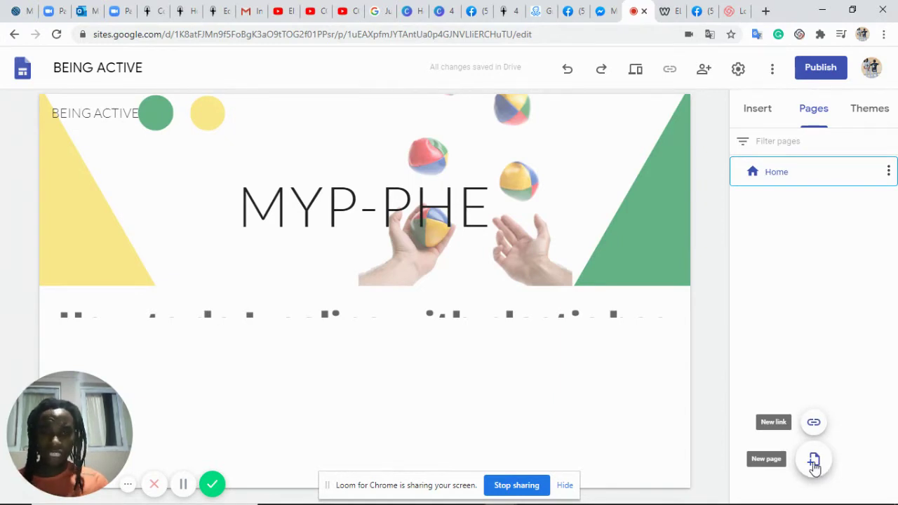
{"action": "left_click", "coordinate": [814, 462]}
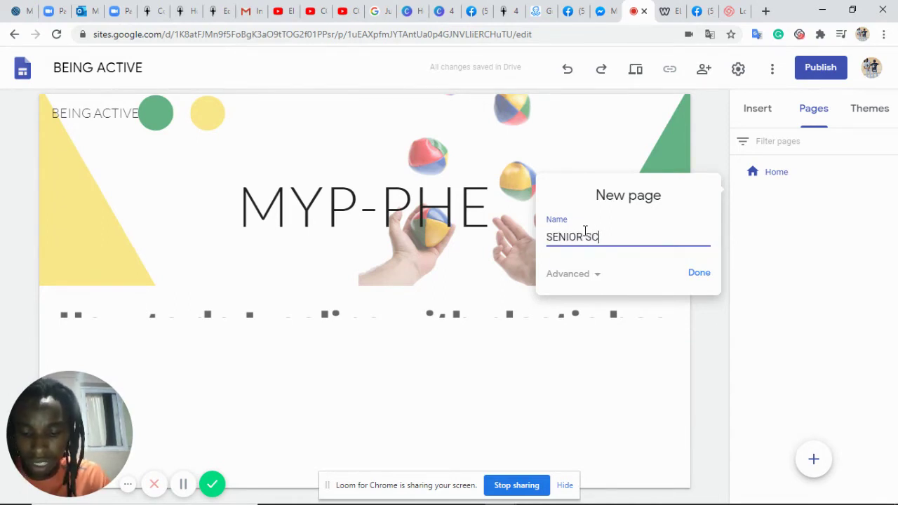
{"action": "left_click", "coordinate": [699, 275]}
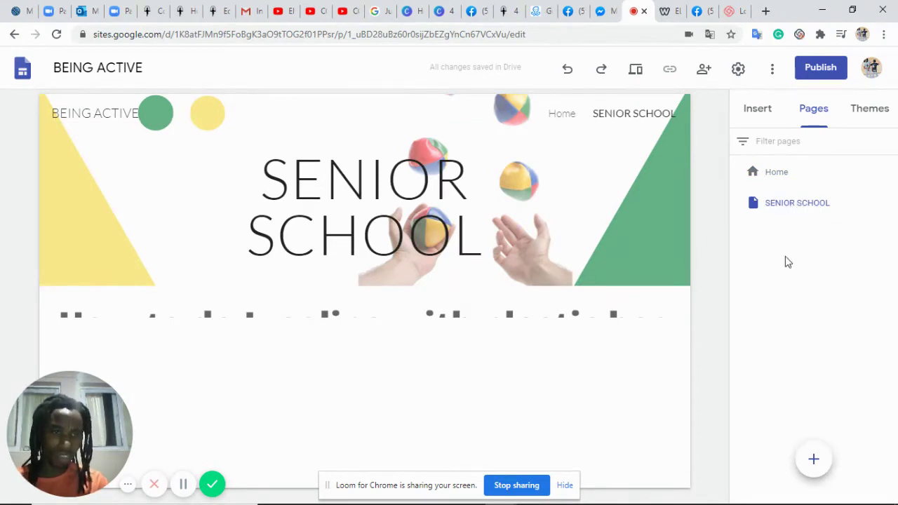
{"action": "mouse_move", "coordinate": [755, 202]}
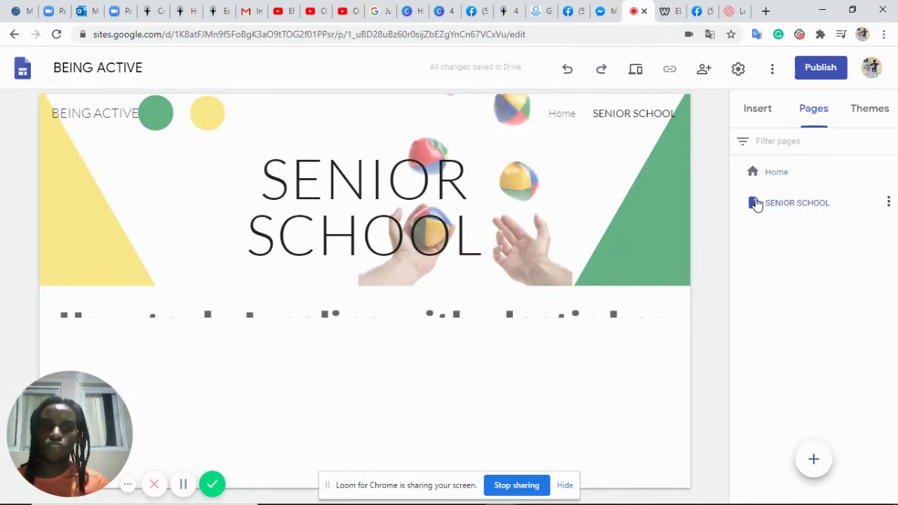
{"action": "left_click", "coordinate": [889, 201]}
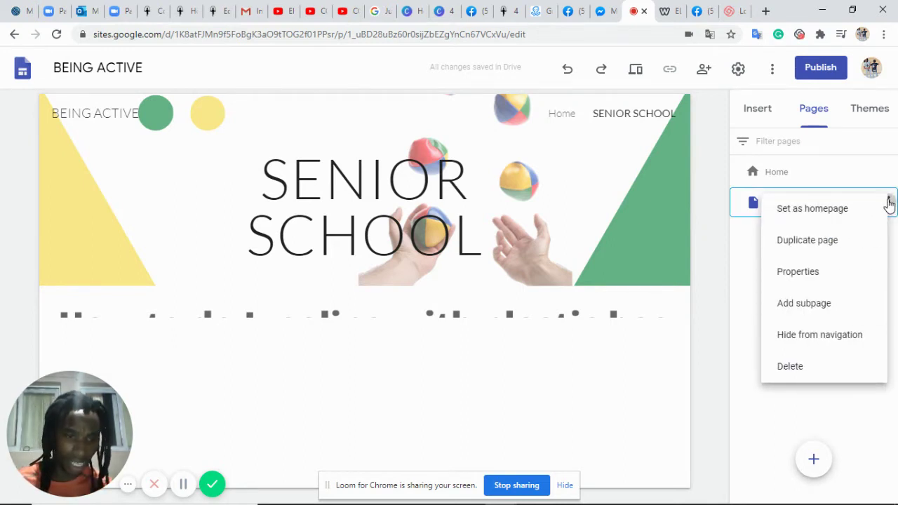
{"action": "left_click", "coordinate": [734, 273]}
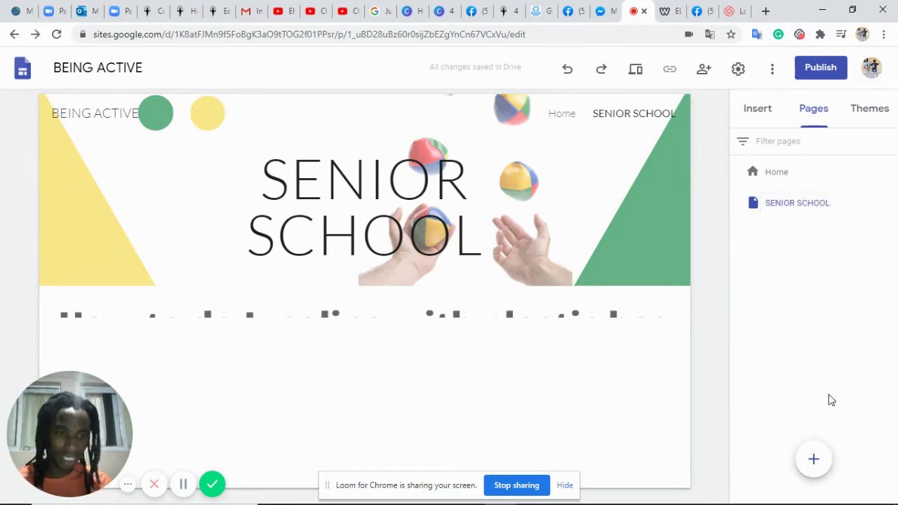
- Add another new page to the site named "GRADE 6"
{"action": "left_click", "coordinate": [812, 460]}
{"action": "left_click", "coordinate": [811, 455]}
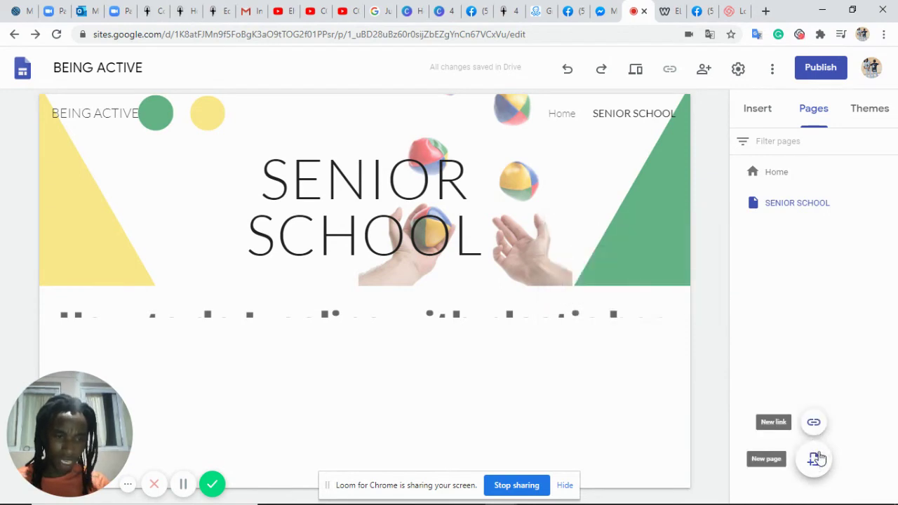
{"action": "left_click", "coordinate": [812, 461]}
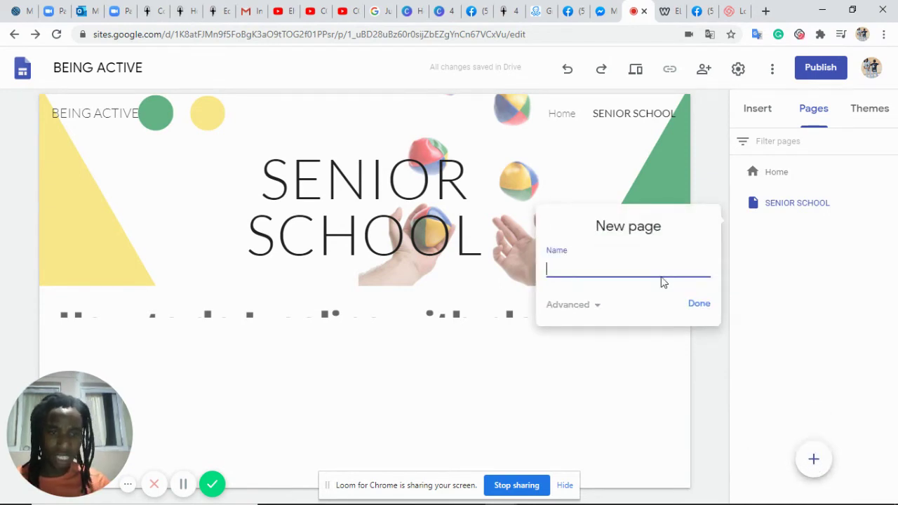
{"action": "type", "text": "GRA"}
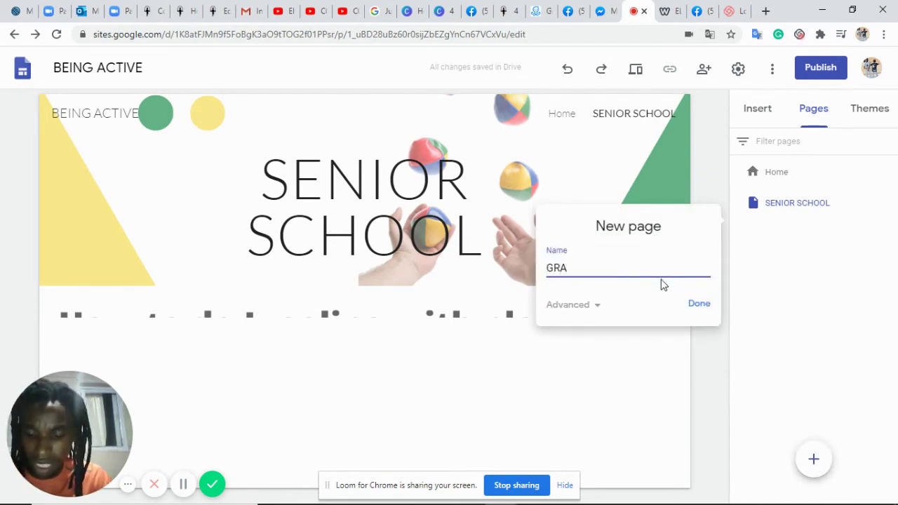
{"action": "type", "text": "DE 6"}
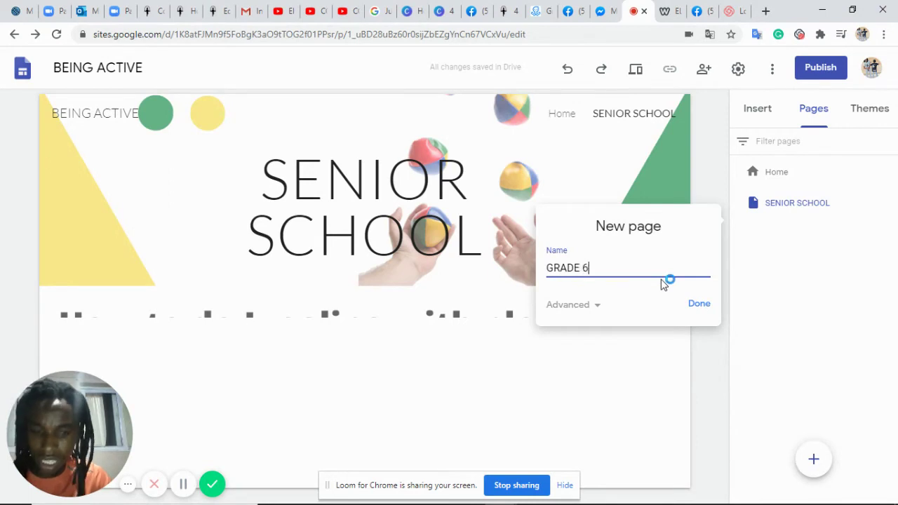
{"action": "left_click", "coordinate": [699, 304]}
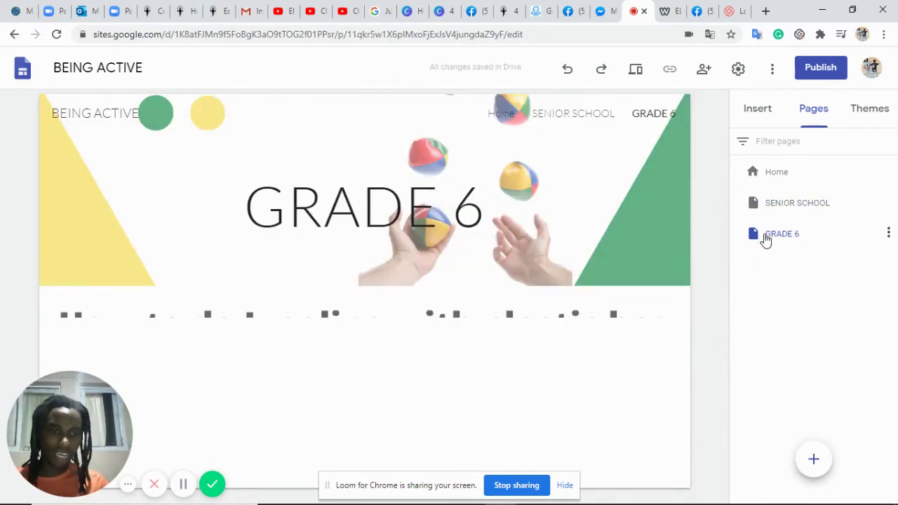
- Nest the GRADE 6 page under SENIOR SCHOOL as a subpage
{"action": "left_click", "coordinate": [800, 236]}
{"action": "left_click_drag", "start_coordinate": [804, 238], "coordinate": [795, 207]}
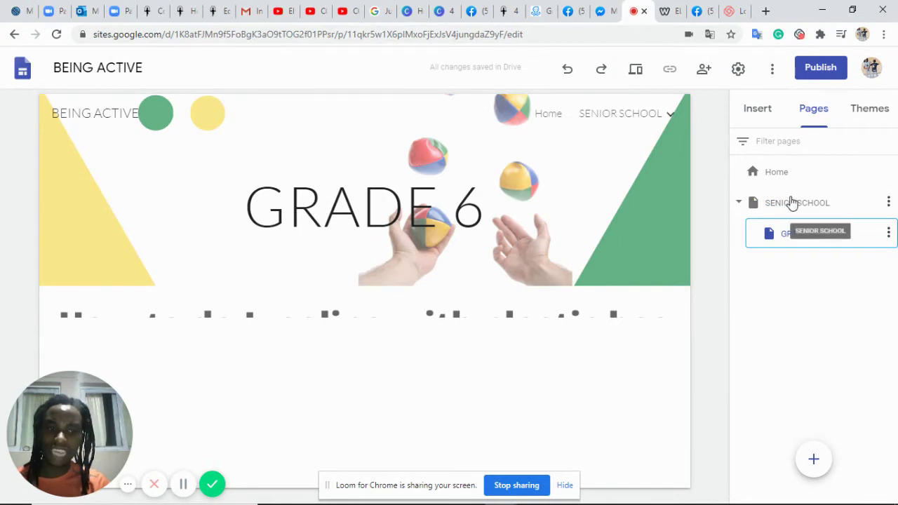
{"action": "left_click_drag", "start_coordinate": [791, 253], "coordinate": [776, 271]}
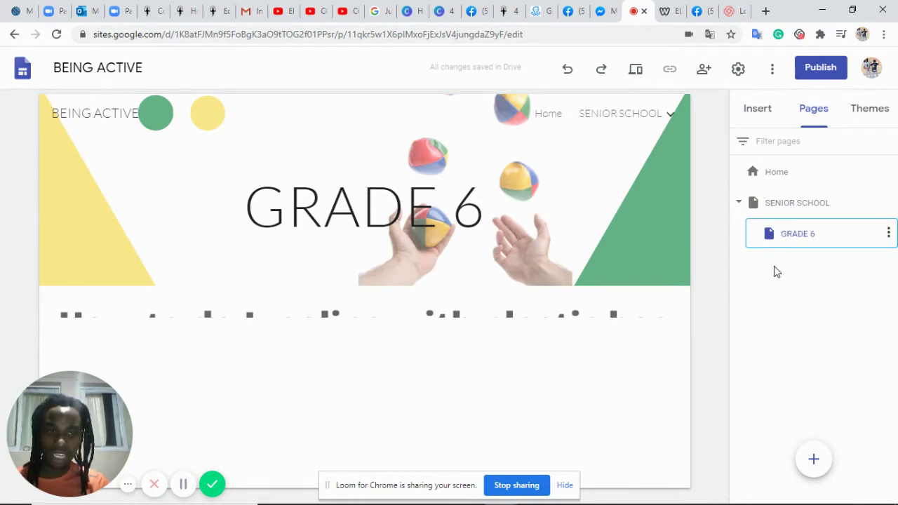
{"action": "left_click_drag", "start_coordinate": [802, 241], "coordinate": [791, 208]}
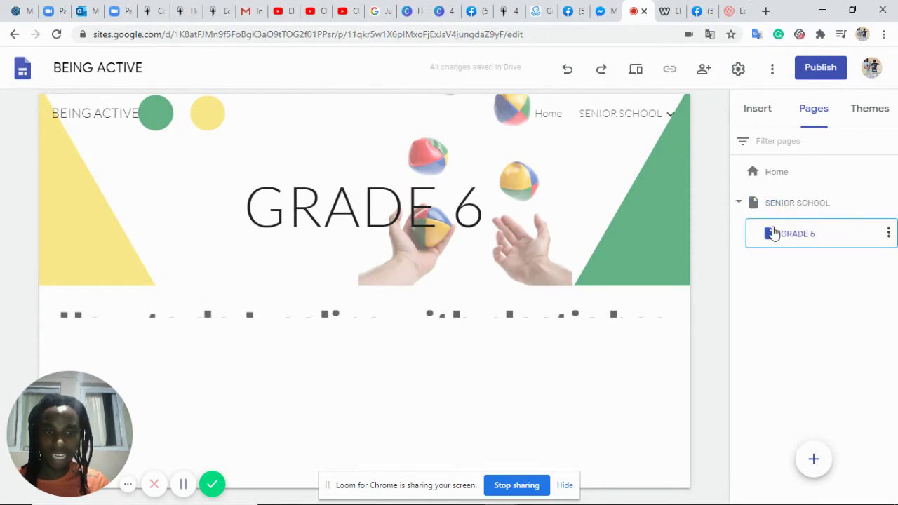
- Add a subpage named "GRADE 7" under the SENIOR SCHOOL page
{"action": "left_click", "coordinate": [815, 465]}
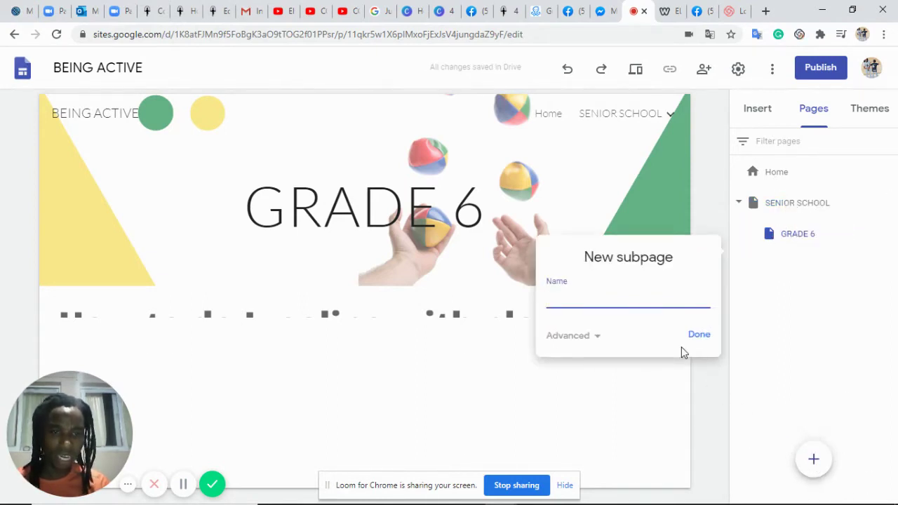
{"action": "type", "text": "GRAD"}
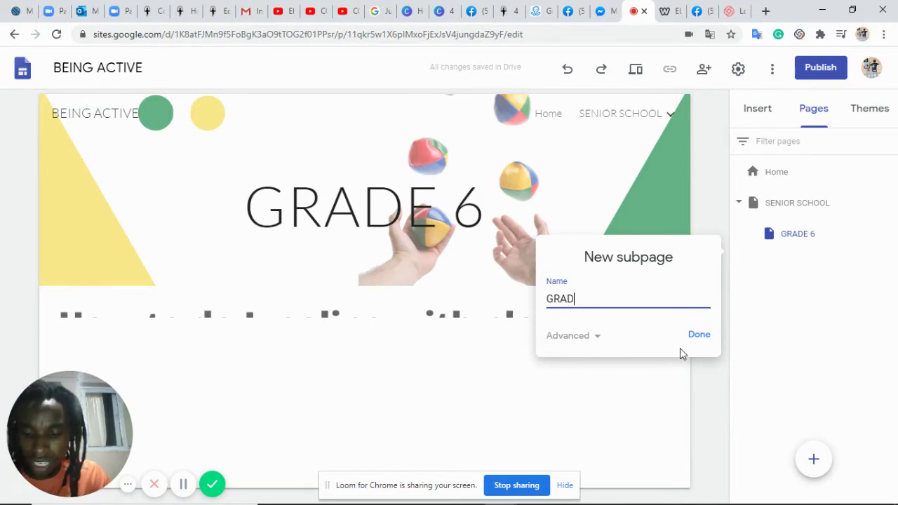
{"action": "type", "text": "E 7"}
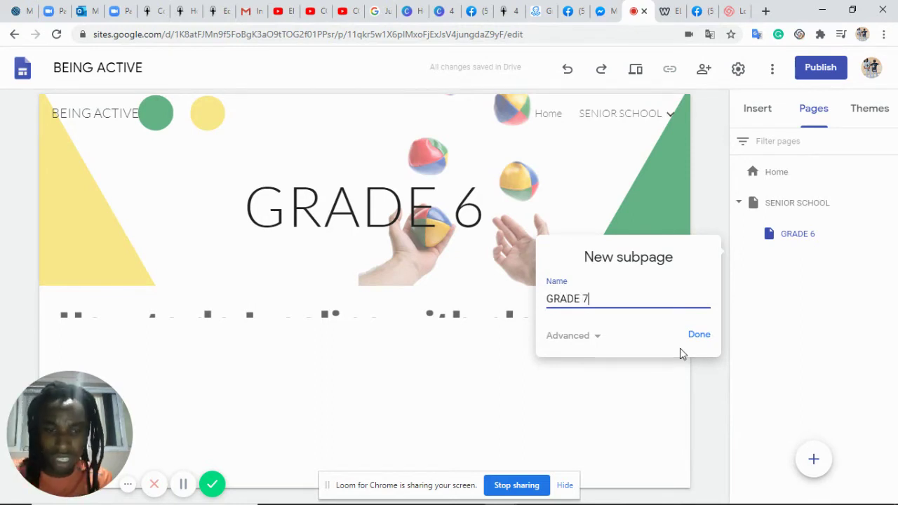
{"action": "left_click", "coordinate": [702, 334]}
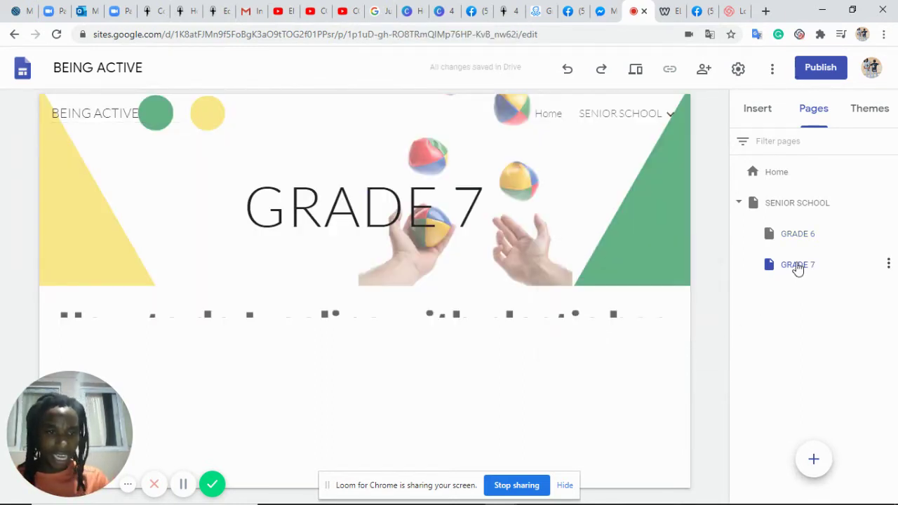
- Set the GRADE 7 page as the site's homepage
{"action": "left_click", "coordinate": [887, 264]}
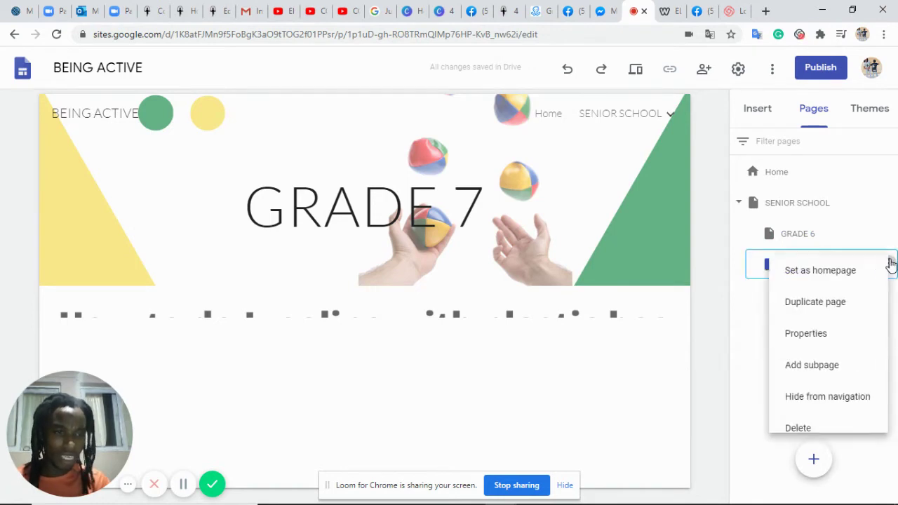
{"action": "left_click", "coordinate": [809, 273]}
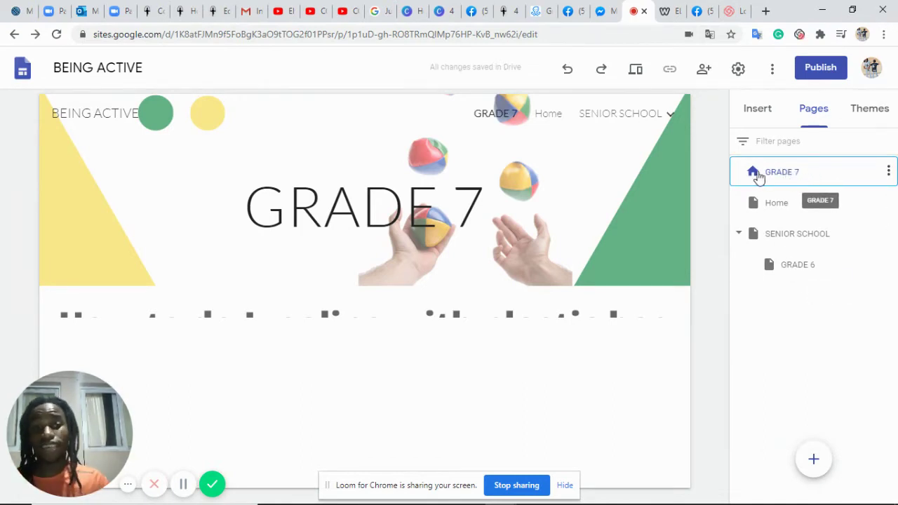
- Add a subpage under GRADE 7, leaving its name blank
{"action": "left_click", "coordinate": [888, 172]}
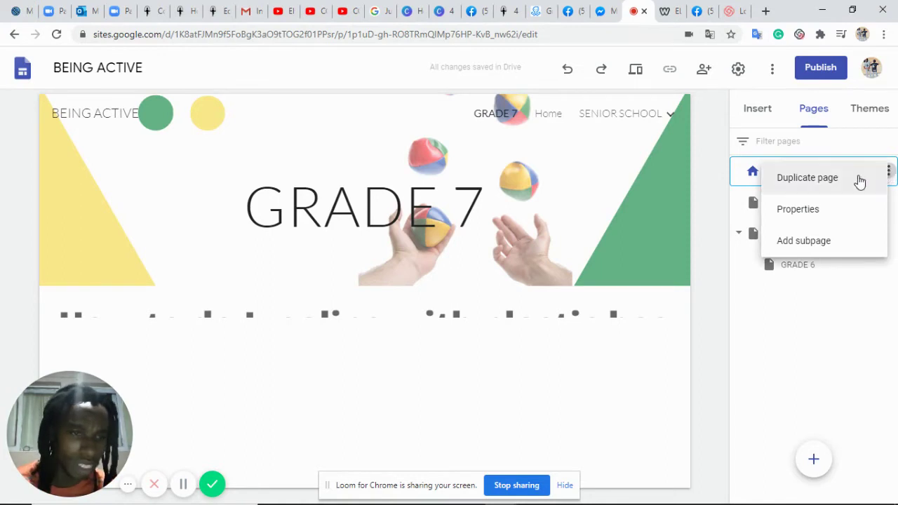
{"action": "left_click", "coordinate": [793, 242]}
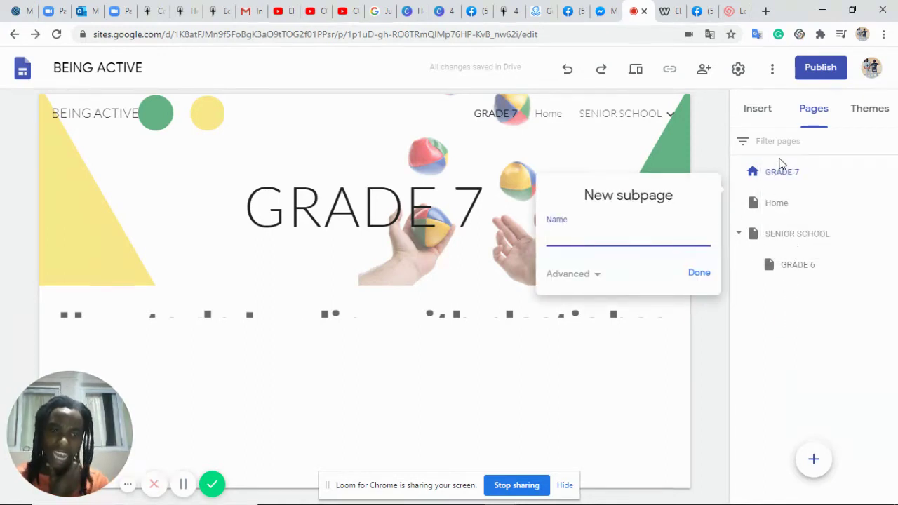
{"action": "left_click", "coordinate": [706, 278]}
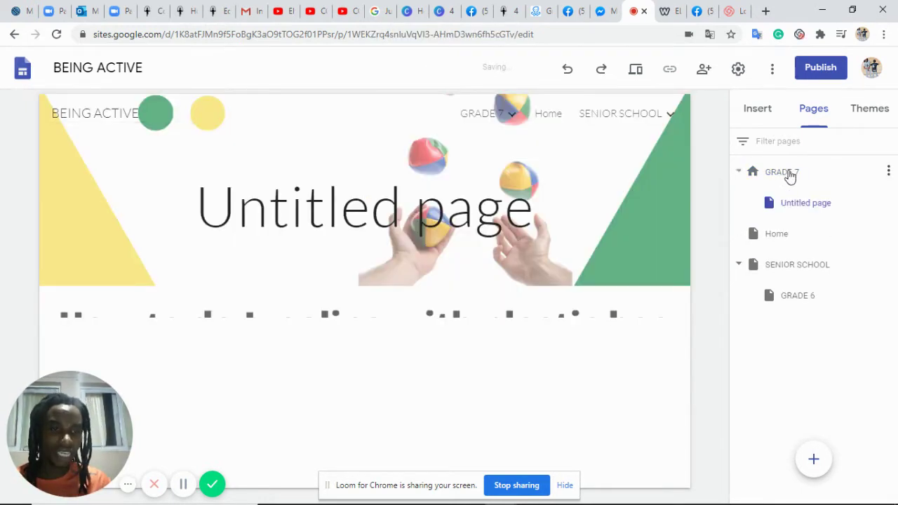
- Move GRADE 7 back under SENIOR SCHOOL, and place its untitled subpage directly under SENIOR SCHOOL at the same level
{"action": "left_click_drag", "start_coordinate": [790, 176], "coordinate": [813, 268]}
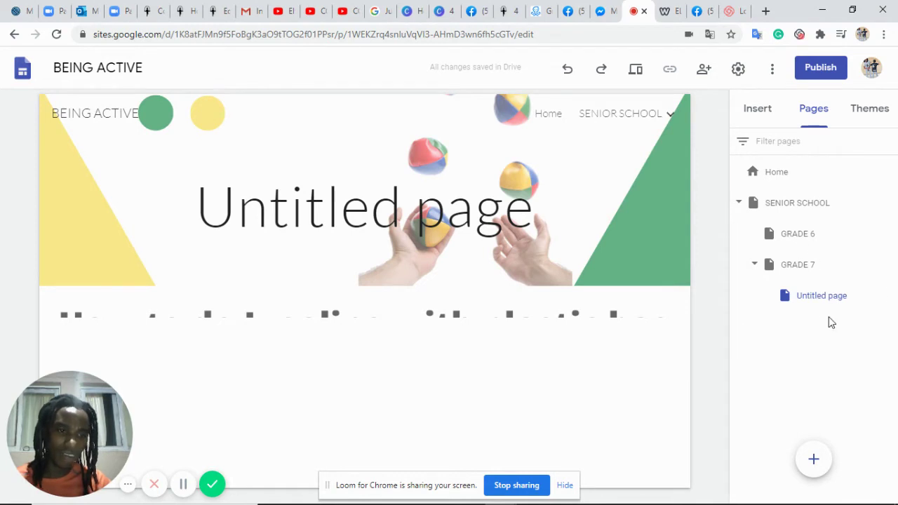
{"action": "left_click", "coordinate": [823, 299]}
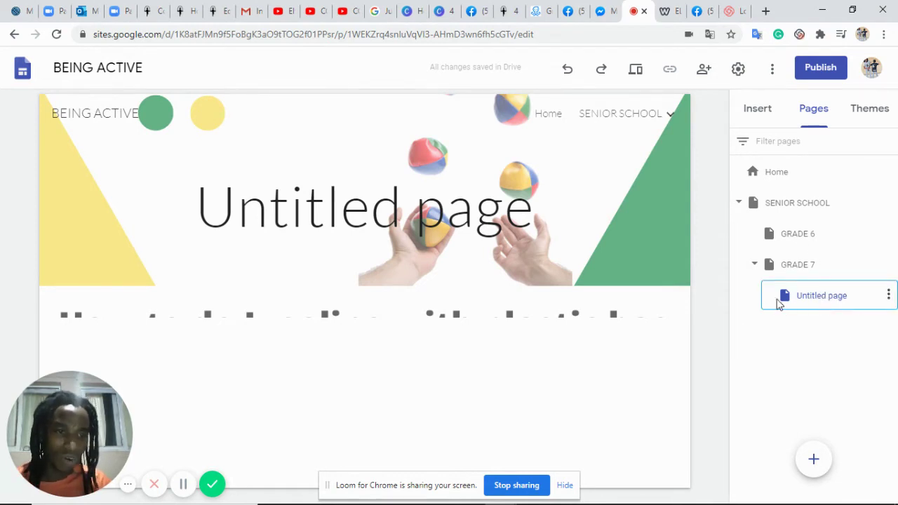
{"action": "left_click_drag", "start_coordinate": [777, 303], "coordinate": [744, 298]}
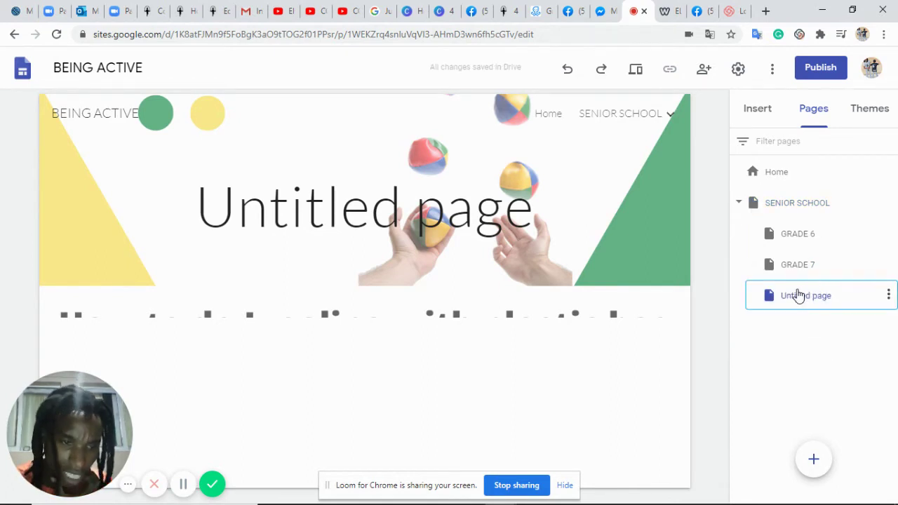
- Move the untitled subpage out of SENIOR SCHOOL to the top level of the page list
{"action": "left_click", "coordinate": [889, 294]}
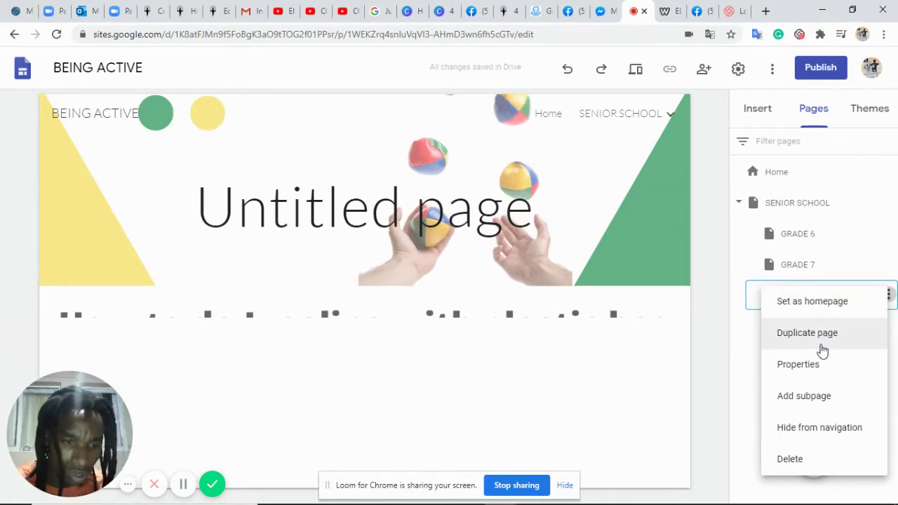
{"action": "left_click", "coordinate": [738, 358]}
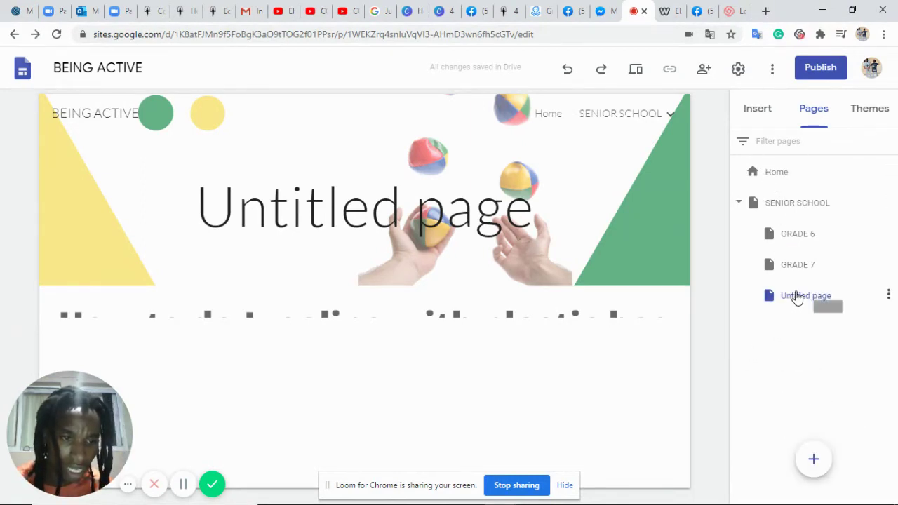
{"action": "left_click_drag", "start_coordinate": [740, 303], "coordinate": [785, 320]}
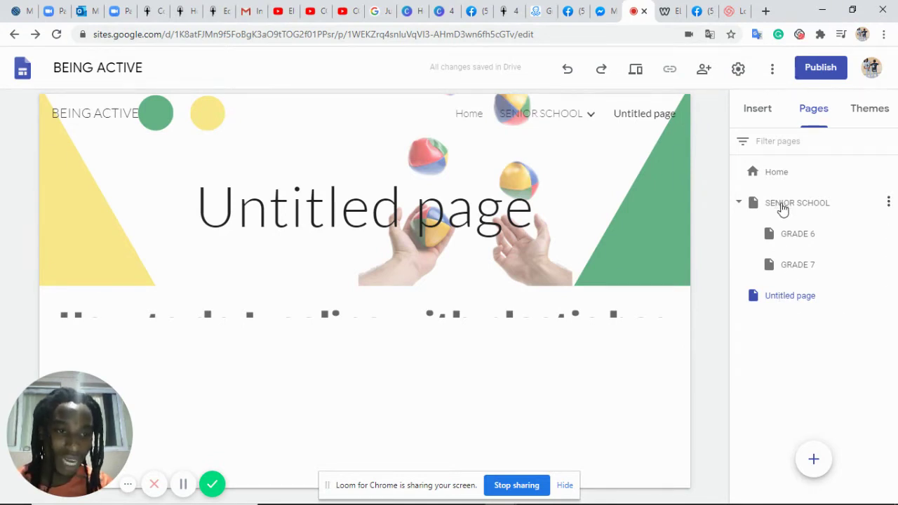
{"action": "left_click_drag", "start_coordinate": [787, 297], "coordinate": [799, 208]}
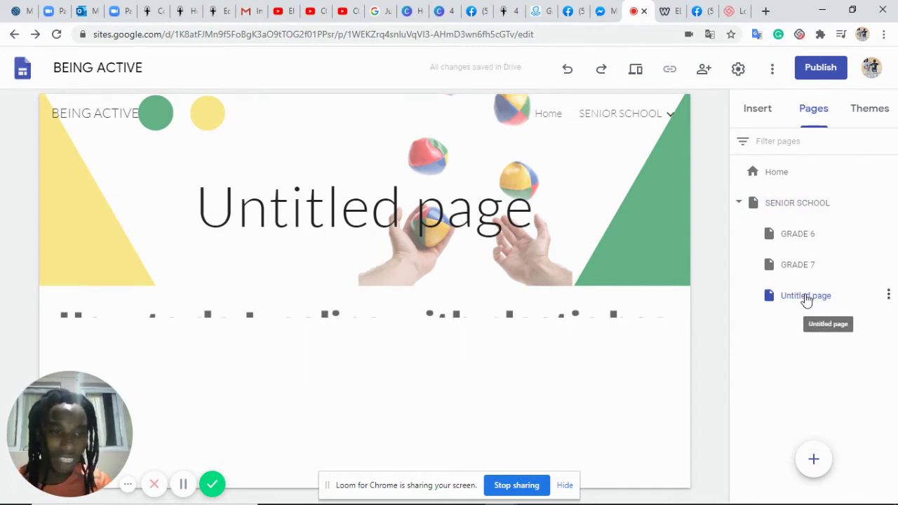
{"action": "left_click_drag", "start_coordinate": [806, 298], "coordinate": [804, 322]}
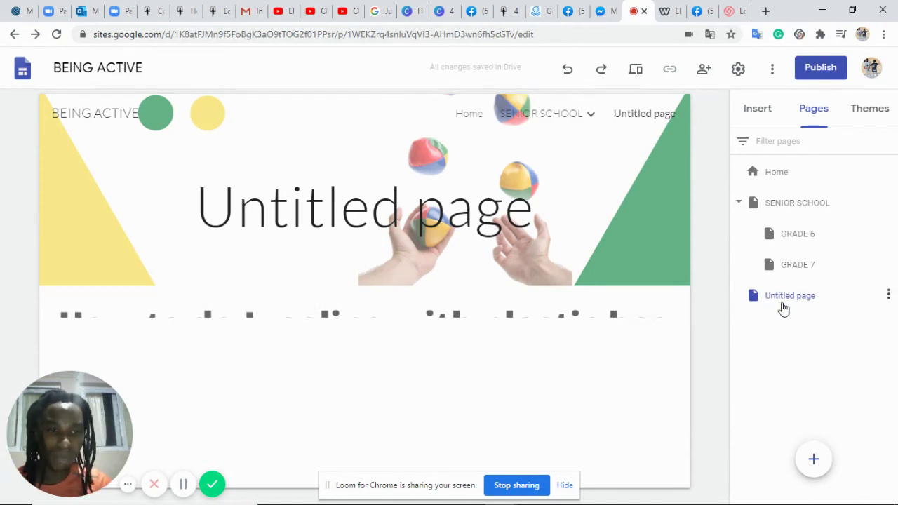
- Rename the untitled page as "GRADE 8" and nest it under SENIOR SCHOOL
{"action": "left_click", "coordinate": [888, 295]}
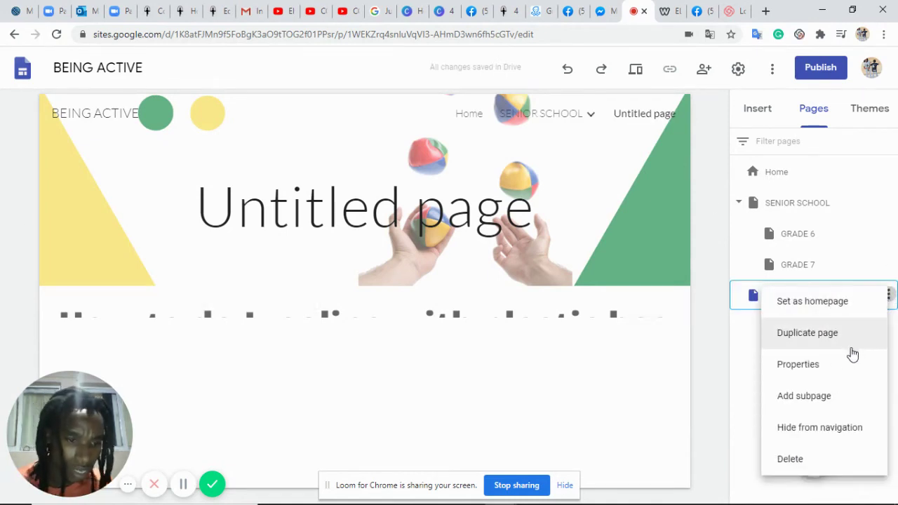
{"action": "left_click", "coordinate": [792, 298]}
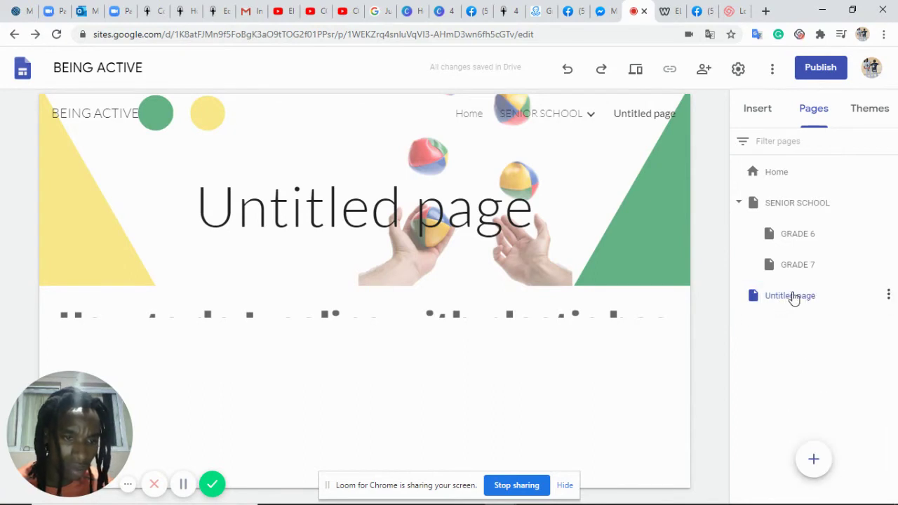
{"action": "double_click", "coordinate": [817, 294]}
{"action": "key", "text": "BackSpace"}
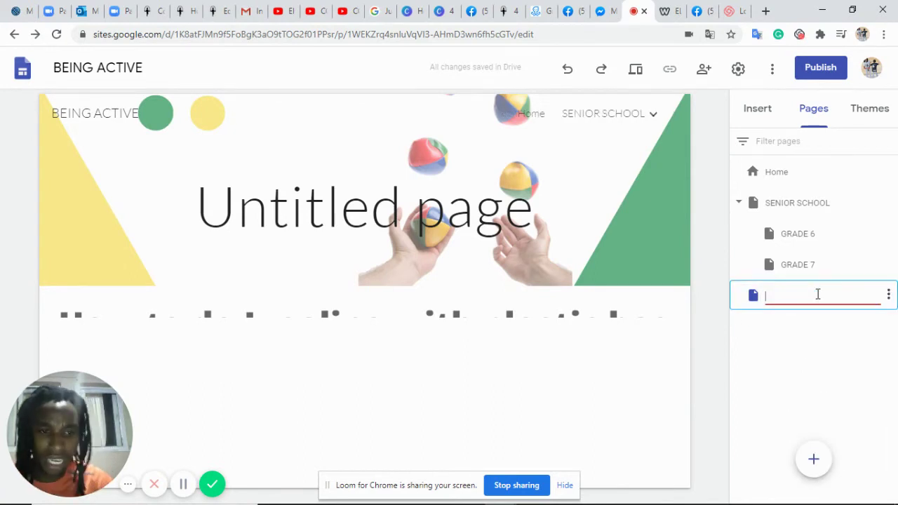
{"action": "type", "text": "GRA"}
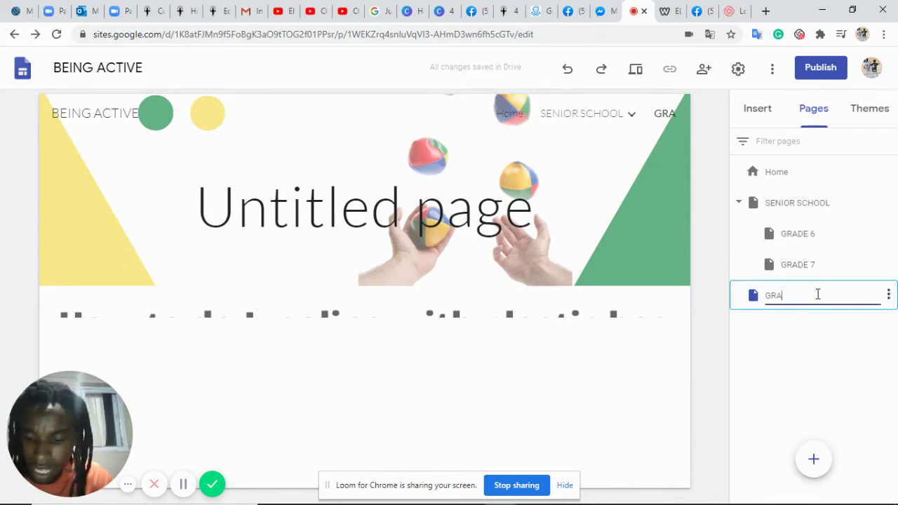
{"action": "type", "text": "DE8"}
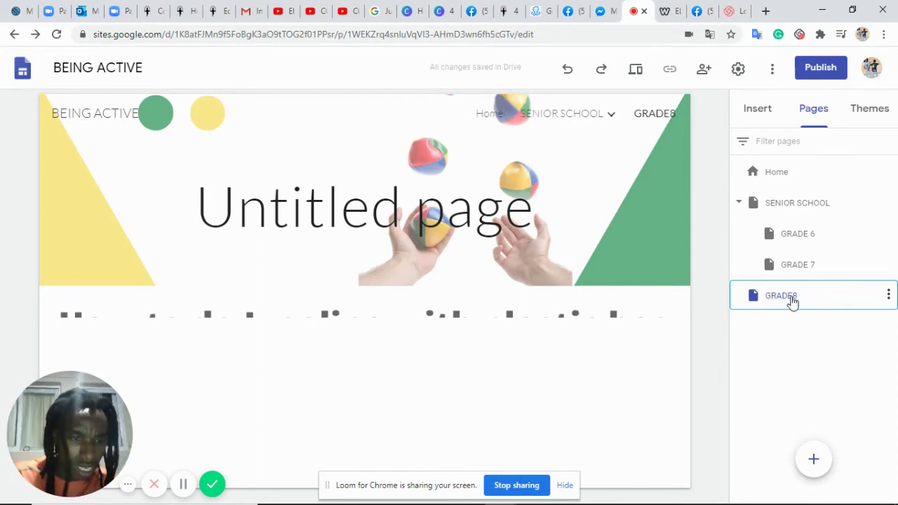
{"action": "double_click", "coordinate": [791, 295]}
{"action": "left_click", "coordinate": [792, 295]}
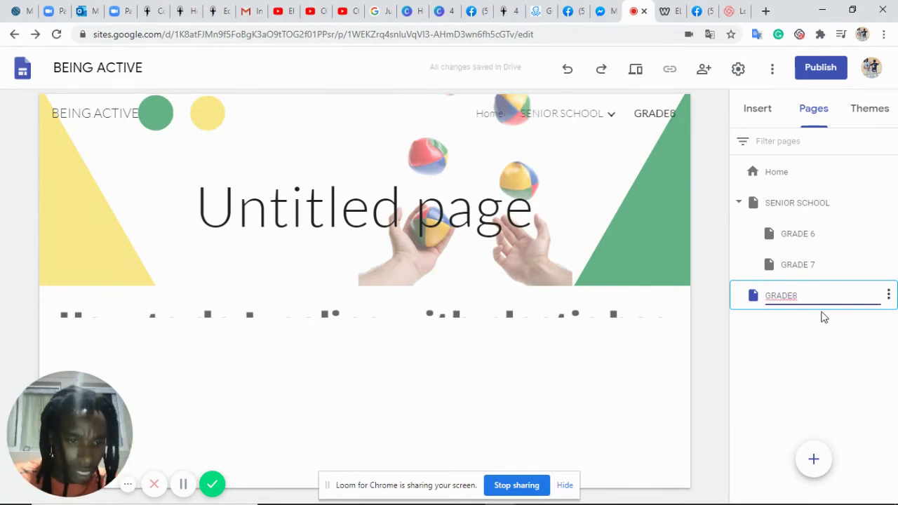
{"action": "key", "text": "Return"}
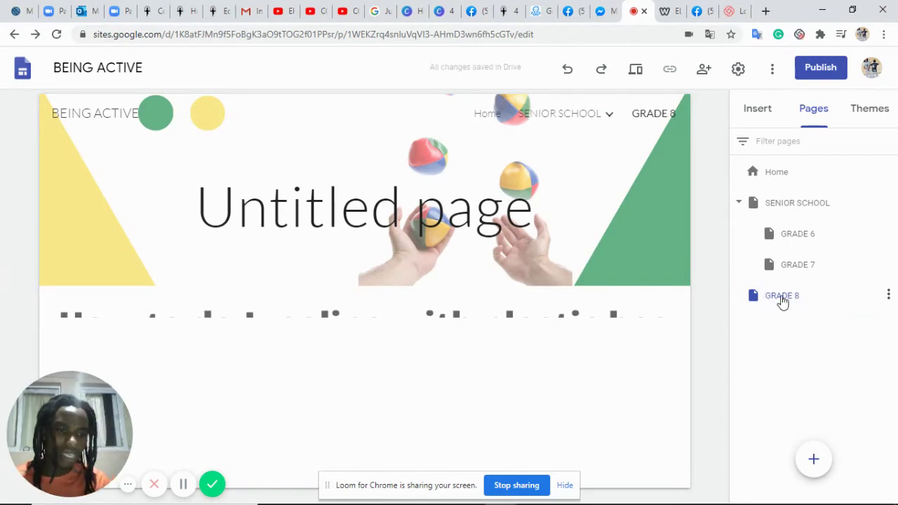
{"action": "left_click_drag", "start_coordinate": [781, 300], "coordinate": [791, 211]}
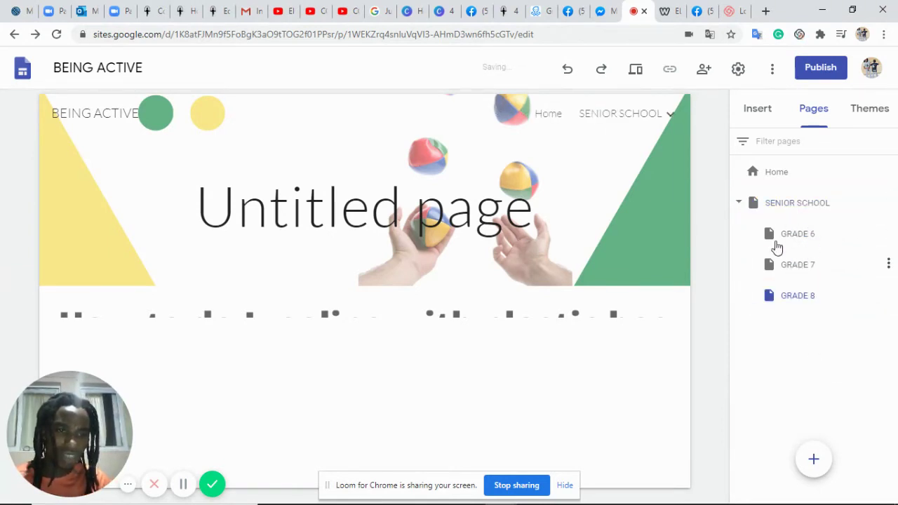
- Replace the header title of the GRADE 8 page with "MYP-PHE"
{"action": "mouse_move", "coordinate": [654, 127]}
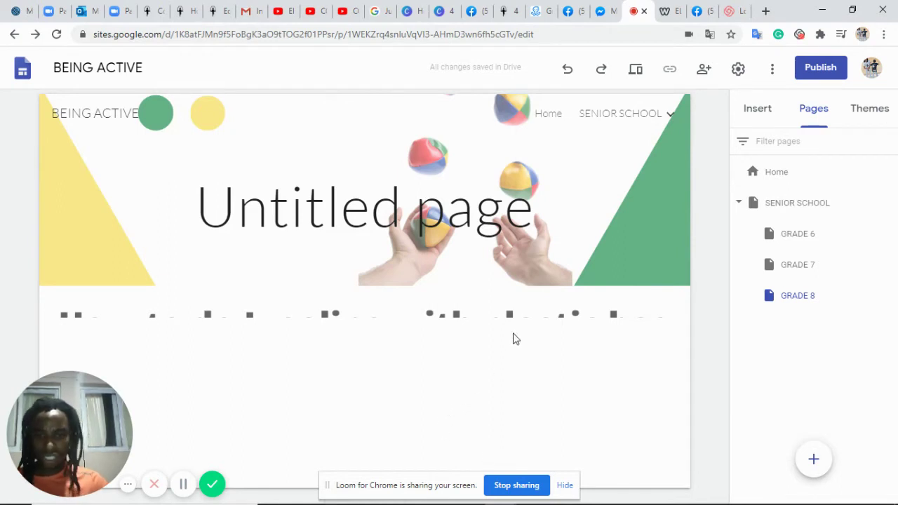
{"action": "left_click", "coordinate": [425, 205]}
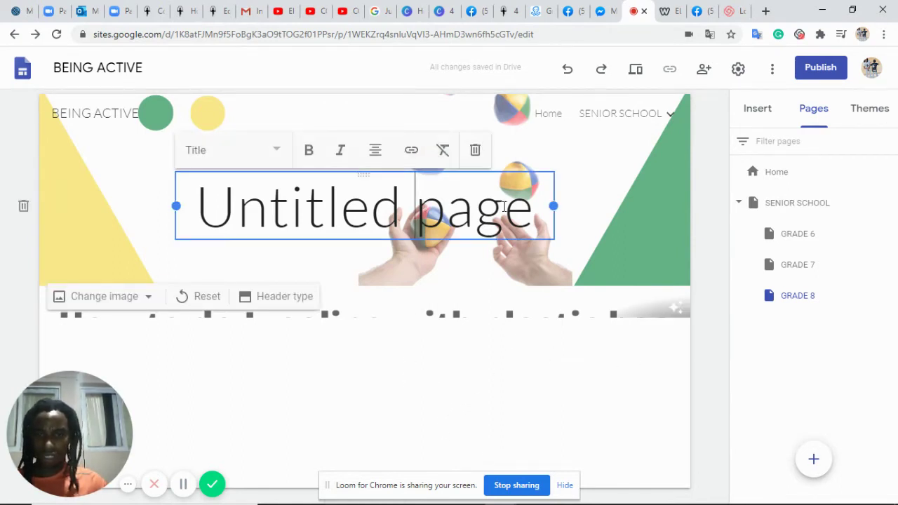
{"action": "left_click_drag", "start_coordinate": [536, 212], "coordinate": [190, 246]}
{"action": "key", "text": "BackSpace"}
{"action": "type", "text": "M"}
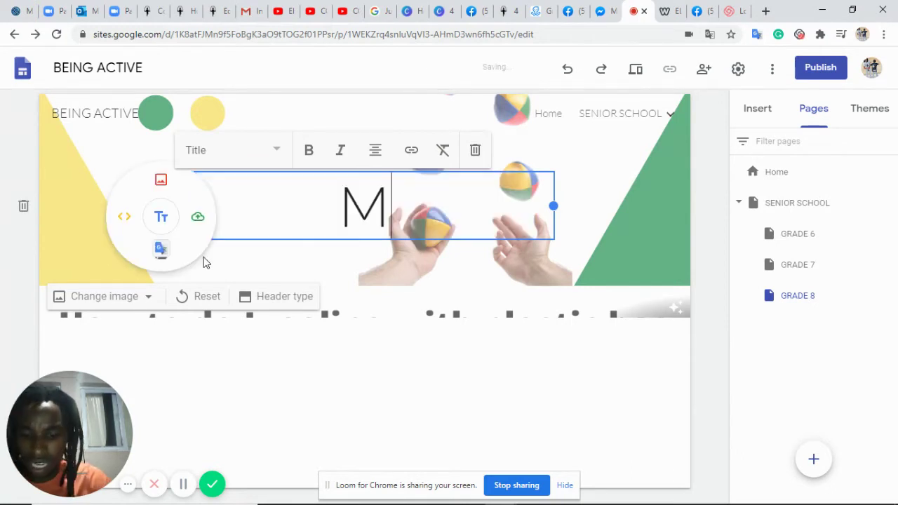
{"action": "type", "text": "UP-"}
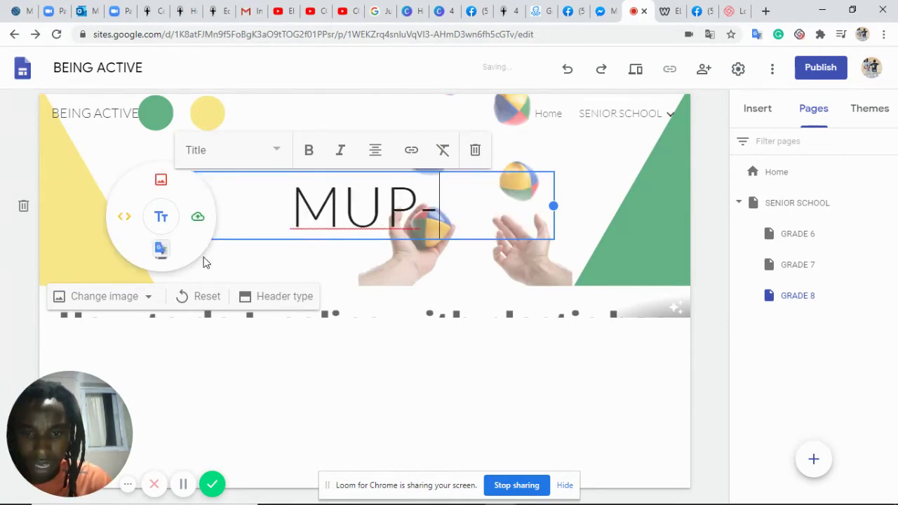
{"action": "key", "text": "BackSpace"}
{"action": "key", "text": "BackSpace"}
{"action": "key", "text": "BackSpace"}
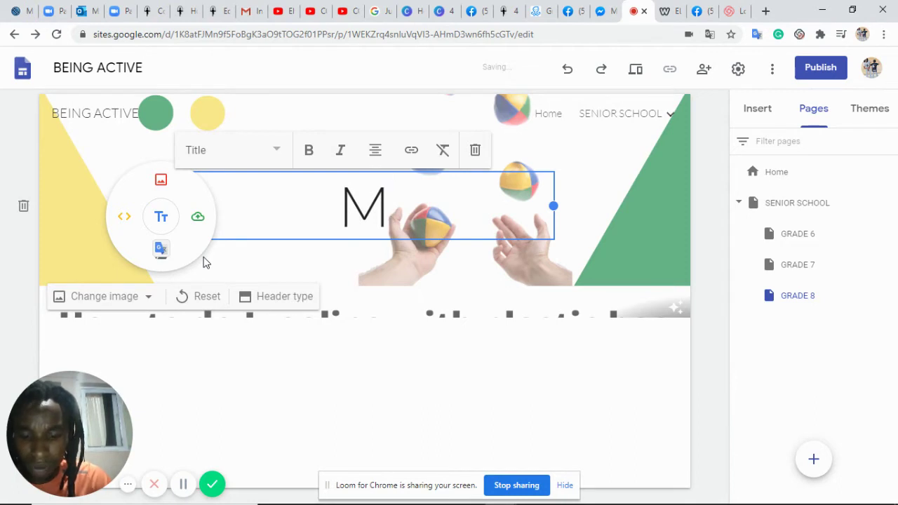
{"action": "type", "text": "YP-PHE"}
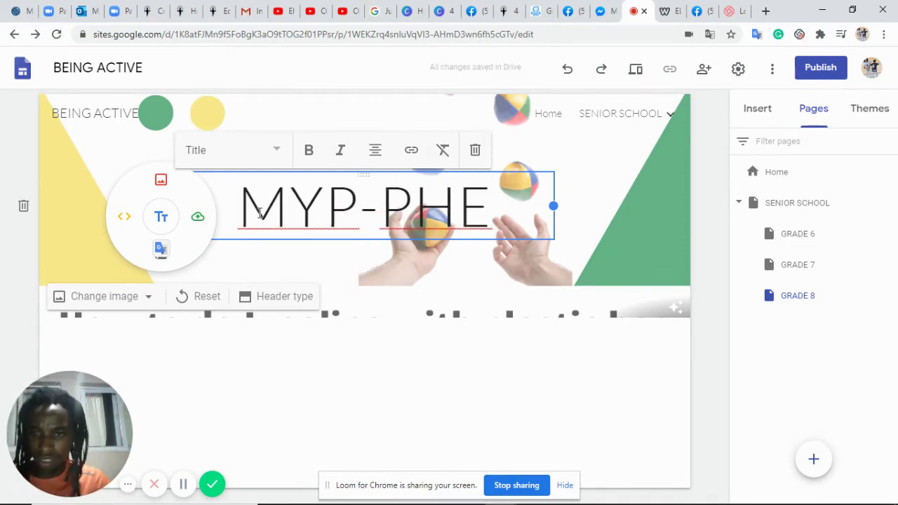
{"action": "left_click", "coordinate": [615, 204]}
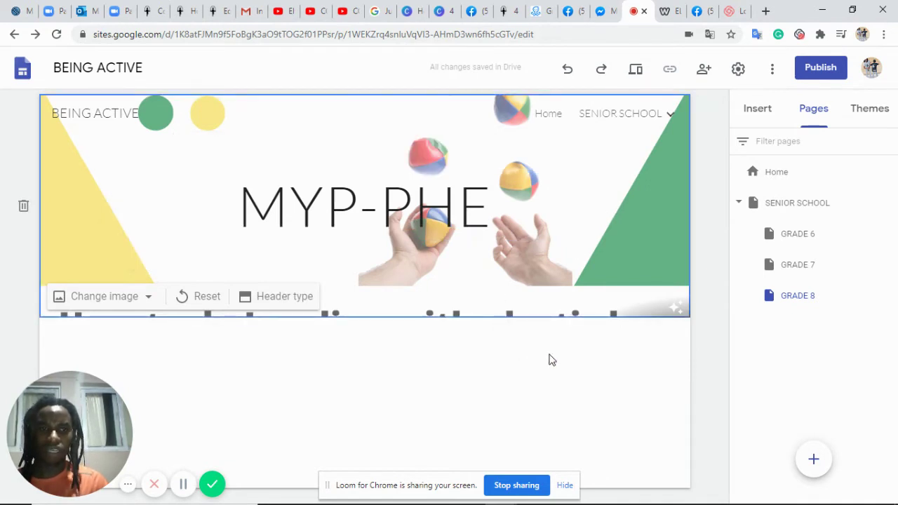
- Insert a text box in the blank area below the header and enter "INTRODUCTION" in it
{"action": "left_click", "coordinate": [326, 370]}
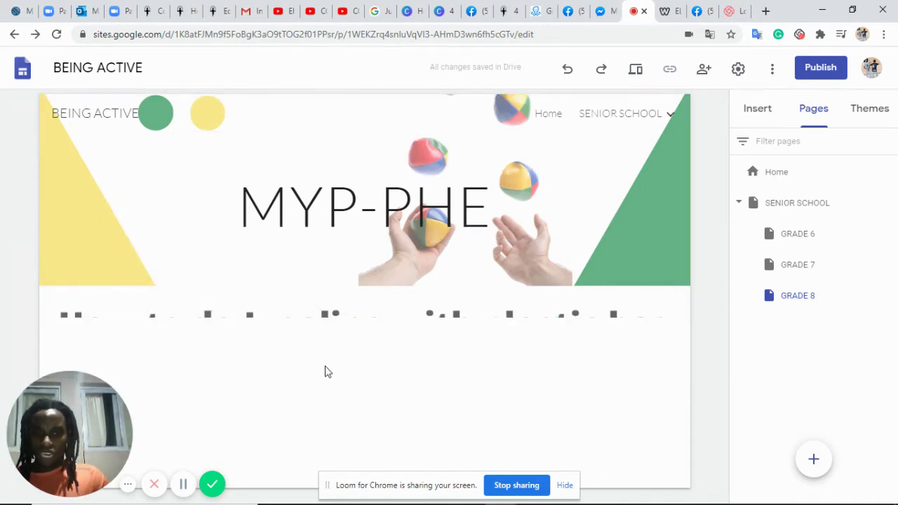
{"action": "double_click", "coordinate": [287, 363]}
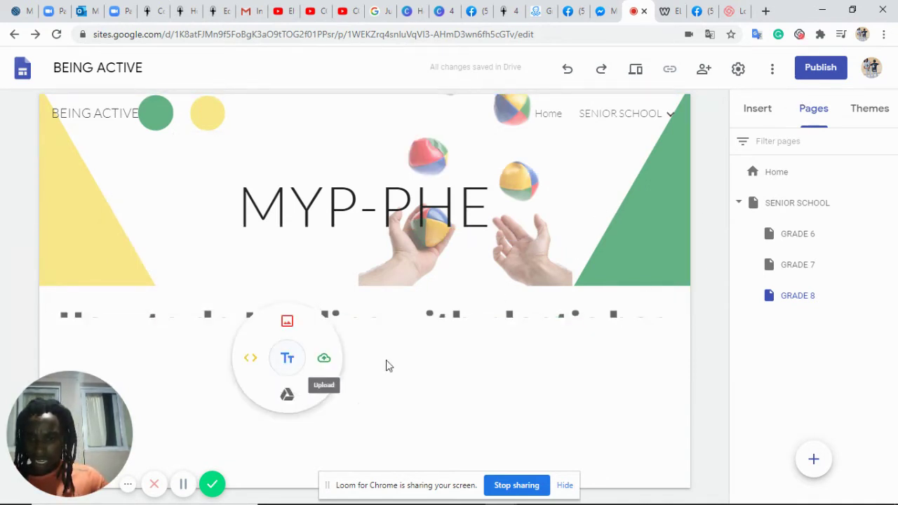
{"action": "left_click", "coordinate": [386, 364]}
{"action": "left_click", "coordinate": [333, 311]}
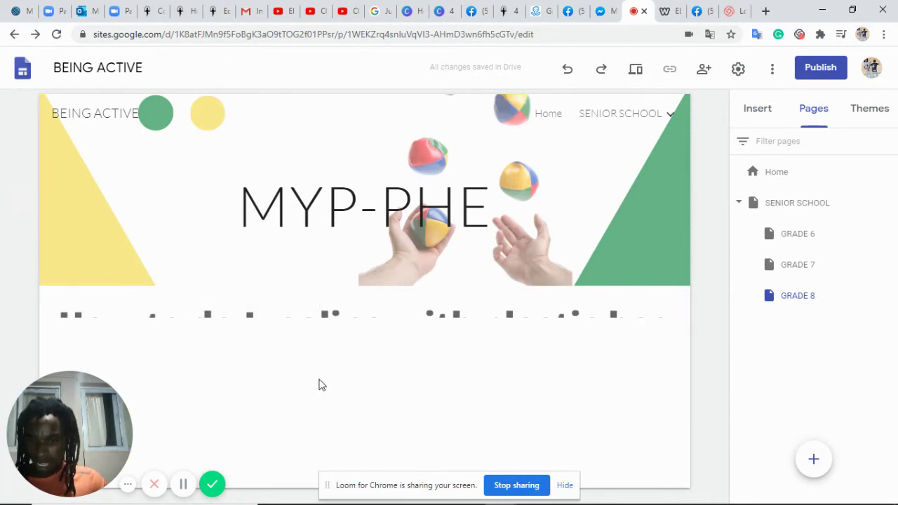
{"action": "double_click", "coordinate": [343, 371]}
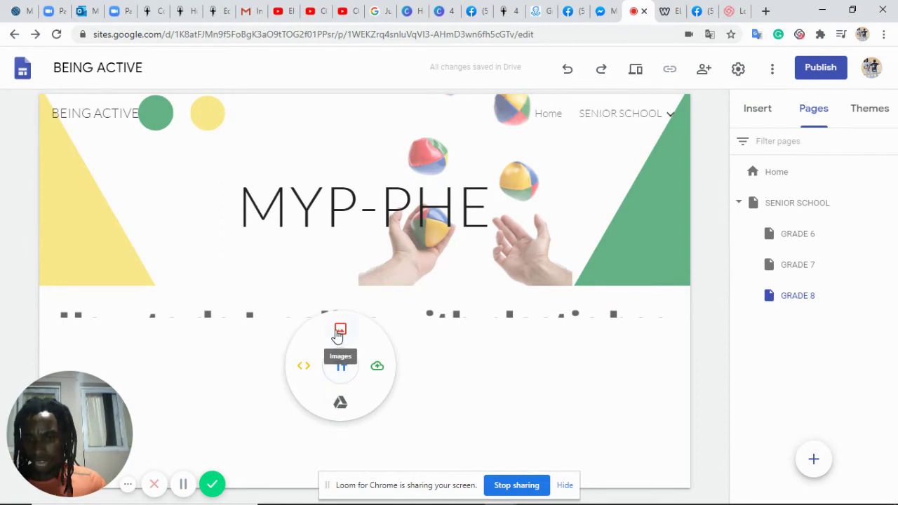
{"action": "left_click", "coordinate": [339, 367]}
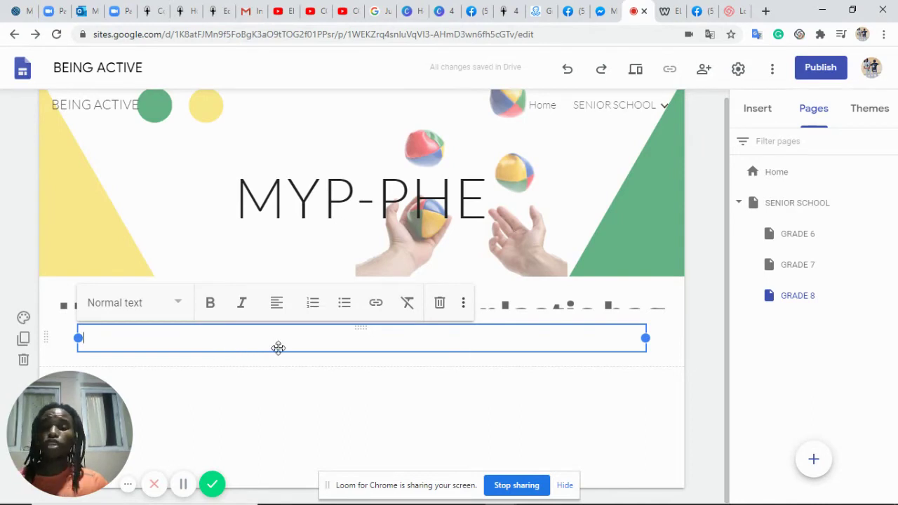
{"action": "type", "text": "INTRODUCTION"}
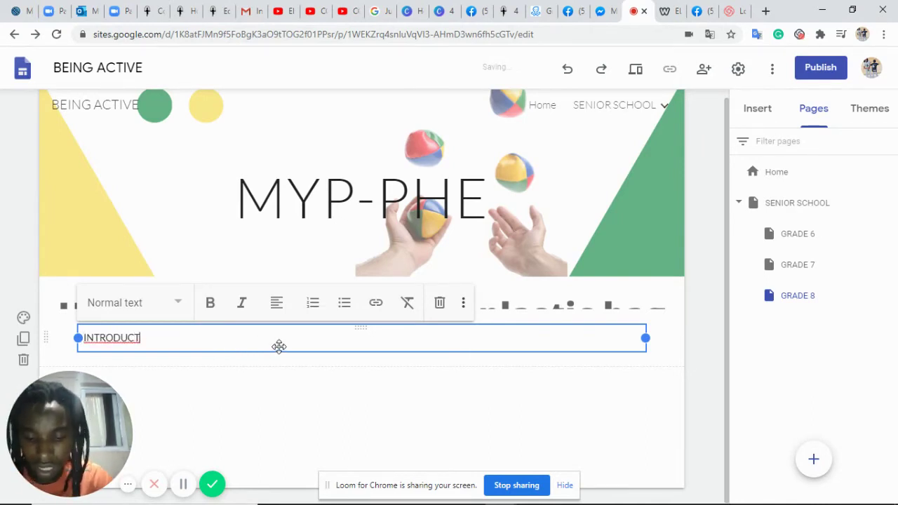
- Make the INTRODUCTION text bold and center it
{"action": "left_click", "coordinate": [188, 332]}
{"action": "left_click_drag", "start_coordinate": [172, 336], "coordinate": [66, 345]}
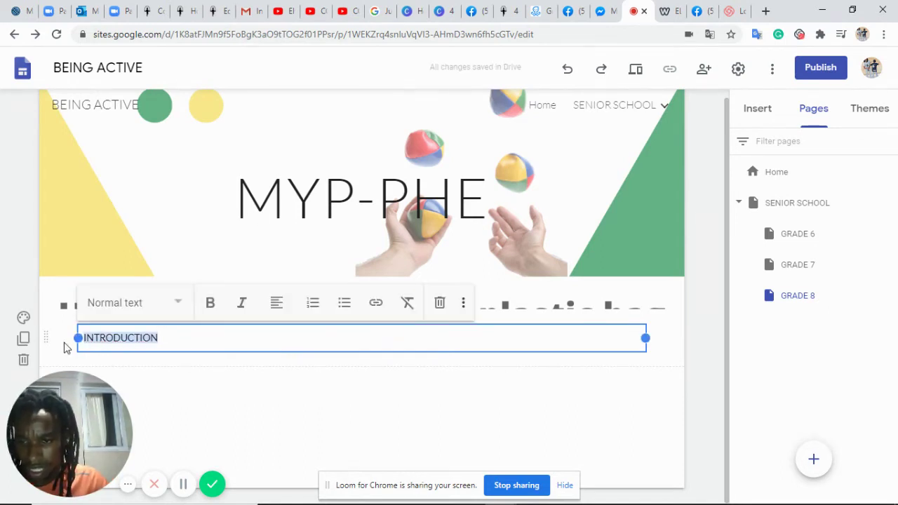
{"action": "left_click", "coordinate": [67, 345]}
{"action": "left_click_drag", "start_coordinate": [160, 339], "coordinate": [101, 338]}
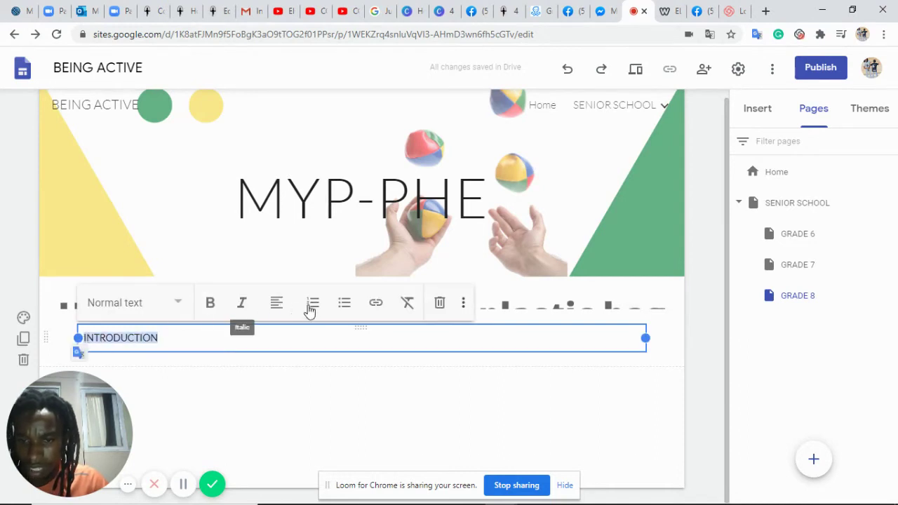
{"action": "left_click", "coordinate": [212, 306]}
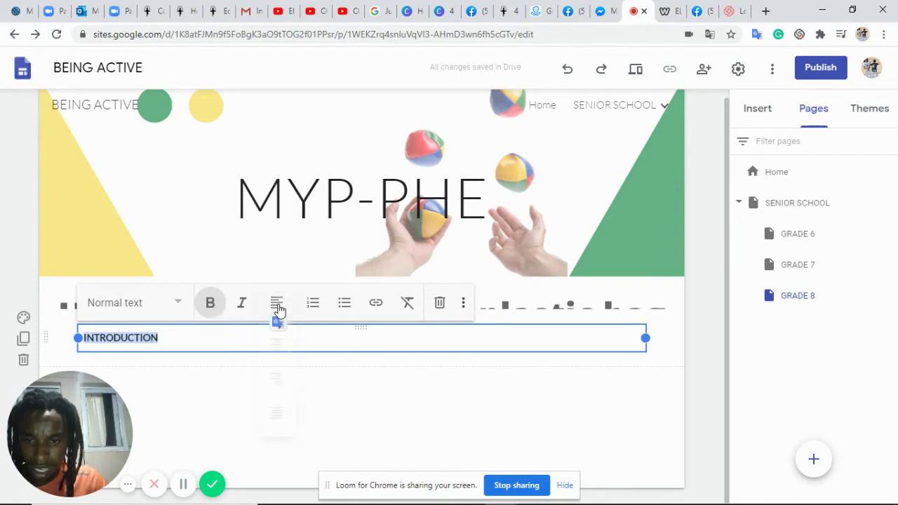
{"action": "left_click", "coordinate": [278, 312]}
{"action": "left_click", "coordinate": [279, 351]}
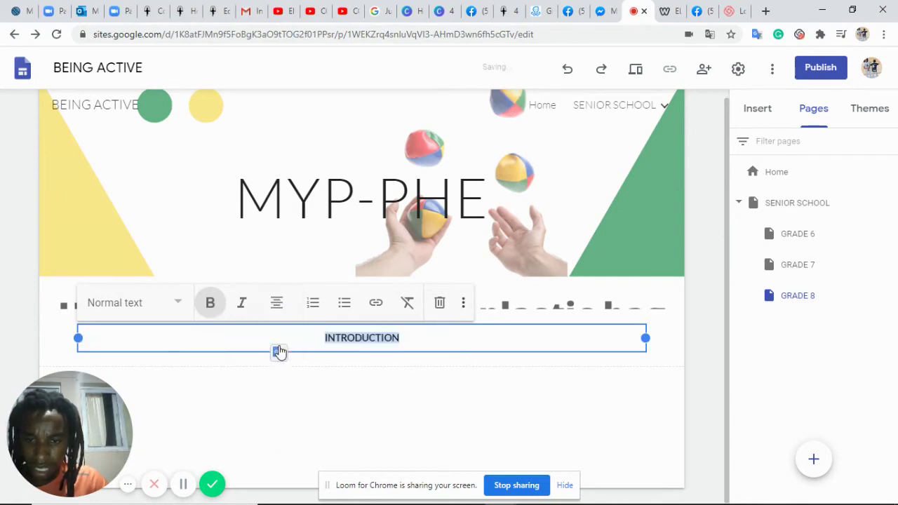
{"action": "left_click", "coordinate": [368, 363]}
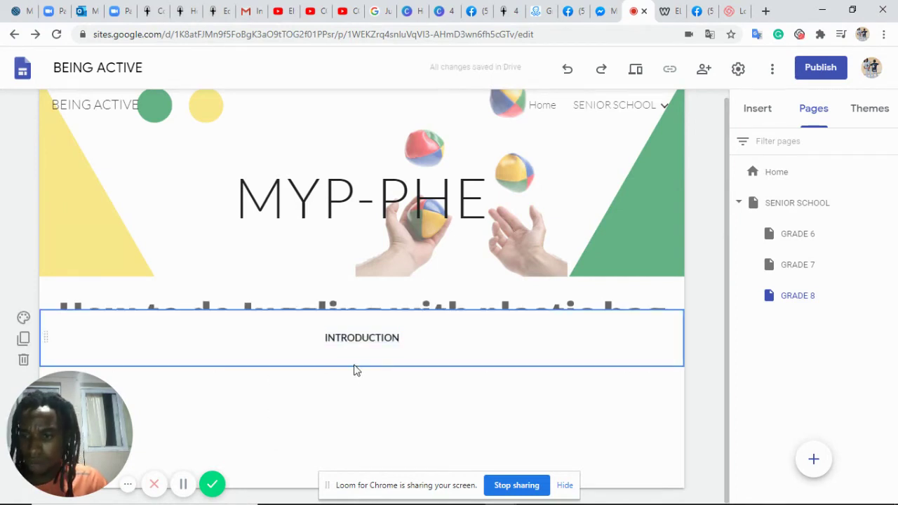
- Try the Emphasis 2, Emphasis 1 and Standard backgrounds on the INTRODUCTION section
{"action": "left_click", "coordinate": [25, 319]}
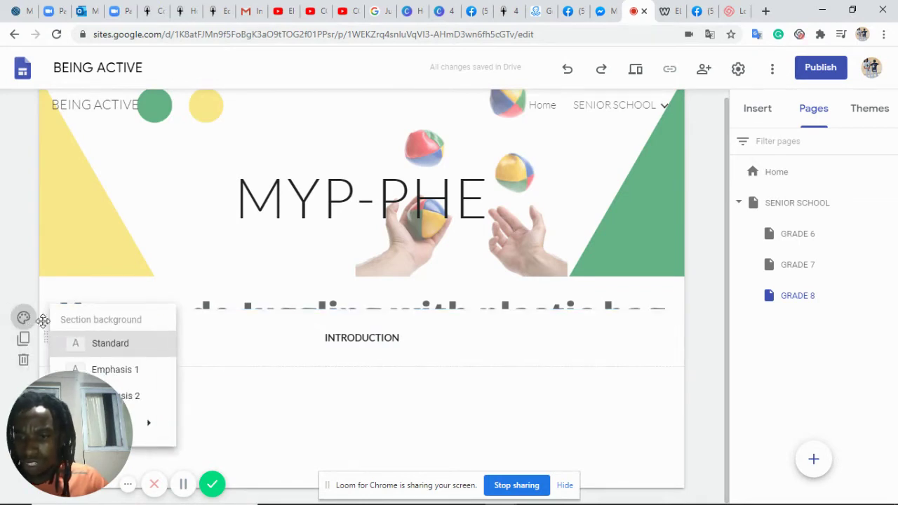
{"action": "left_click", "coordinate": [140, 396]}
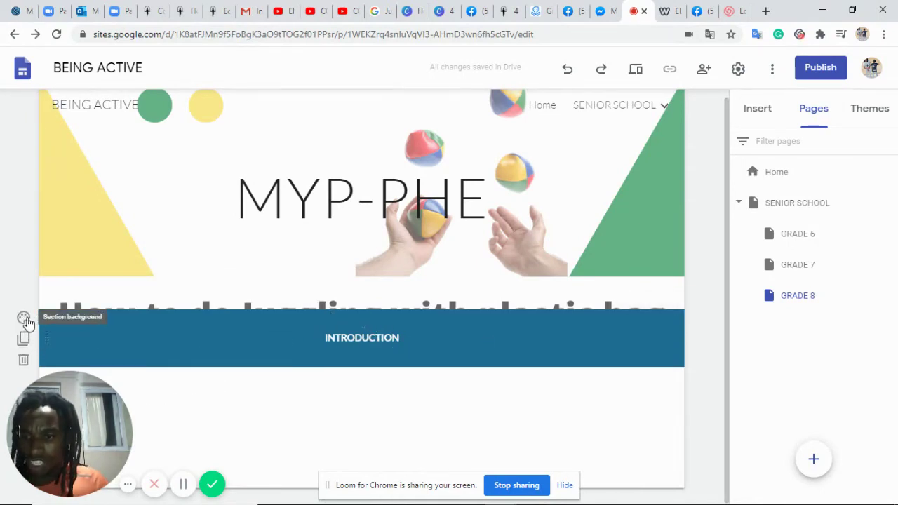
{"action": "left_click_drag", "start_coordinate": [98, 398], "coordinate": [841, 400]}
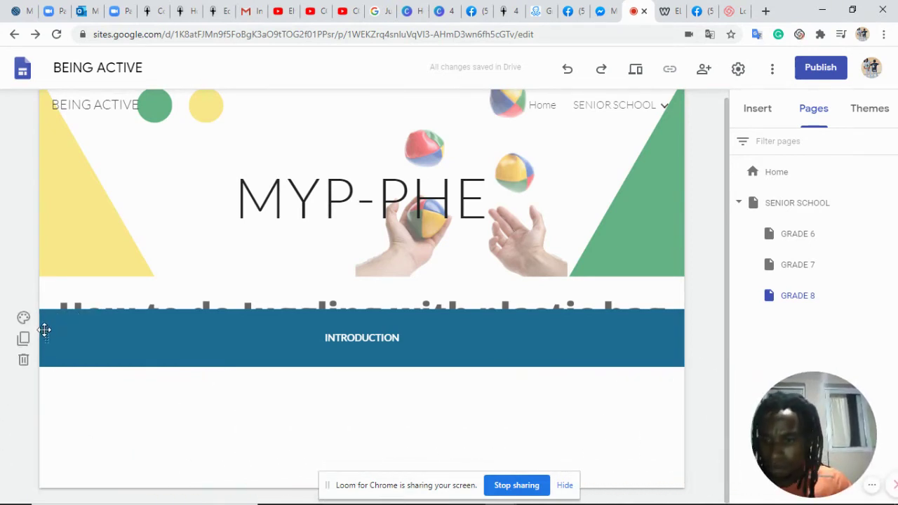
{"action": "left_click", "coordinate": [23, 319]}
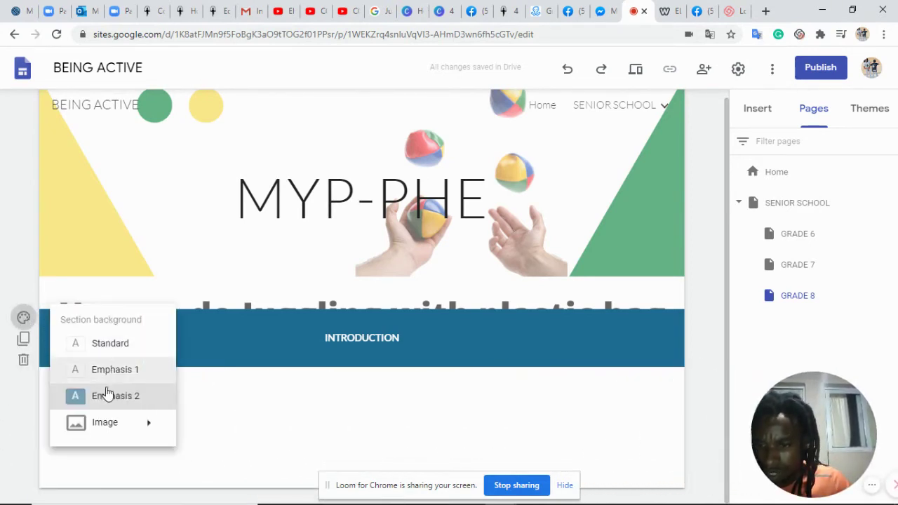
{"action": "mouse_move", "coordinate": [110, 430]}
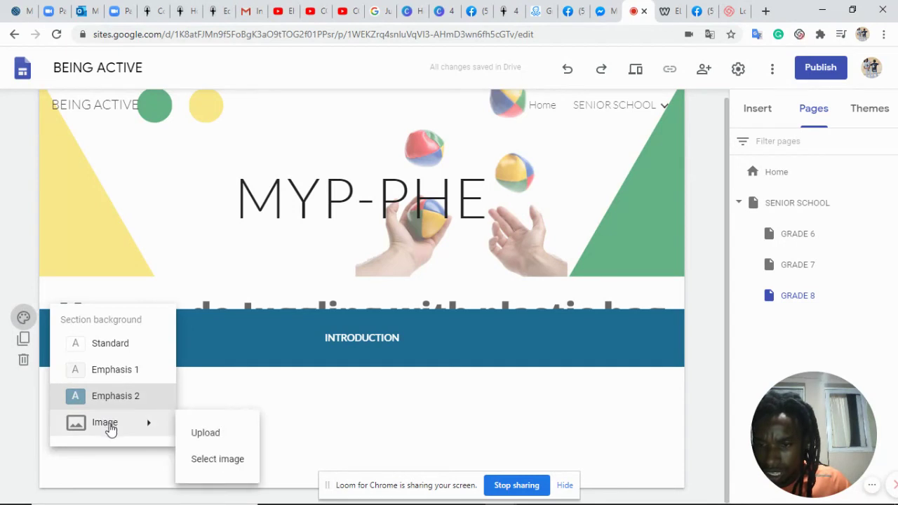
{"action": "left_click", "coordinate": [117, 370]}
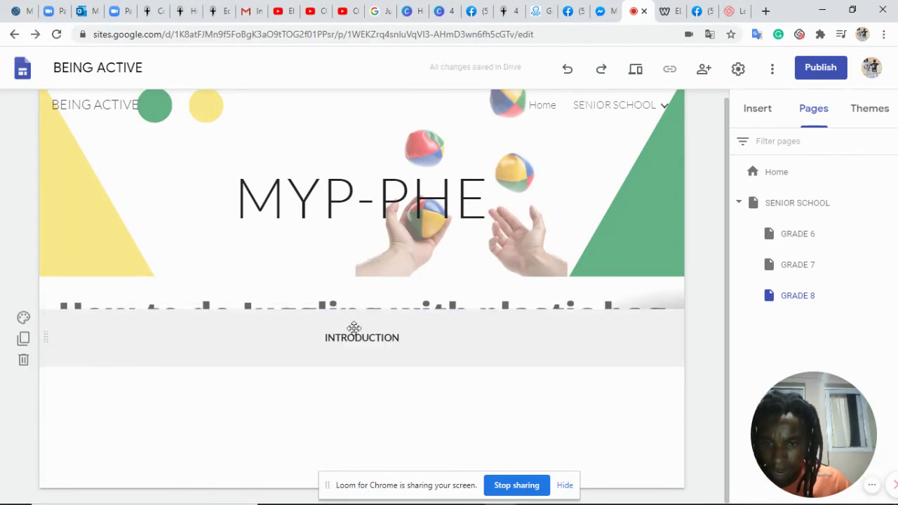
{"action": "left_click", "coordinate": [24, 320]}
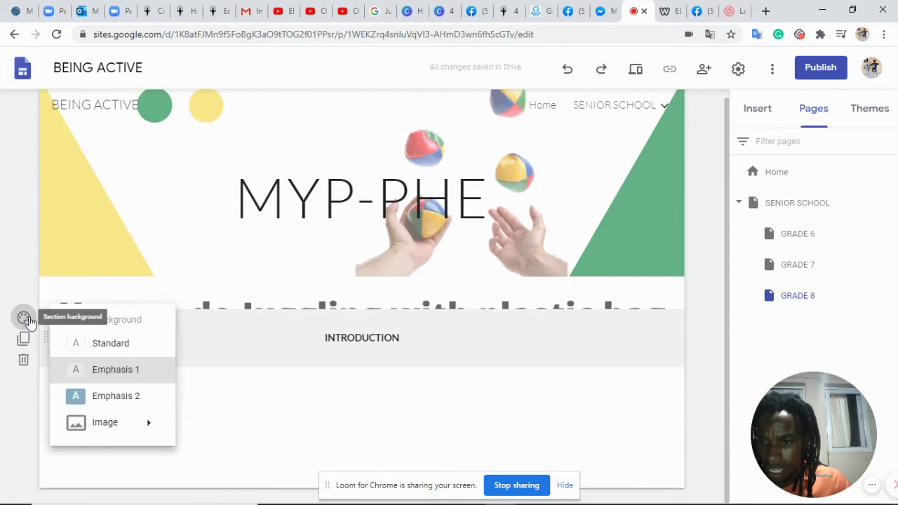
{"action": "left_click", "coordinate": [91, 343]}
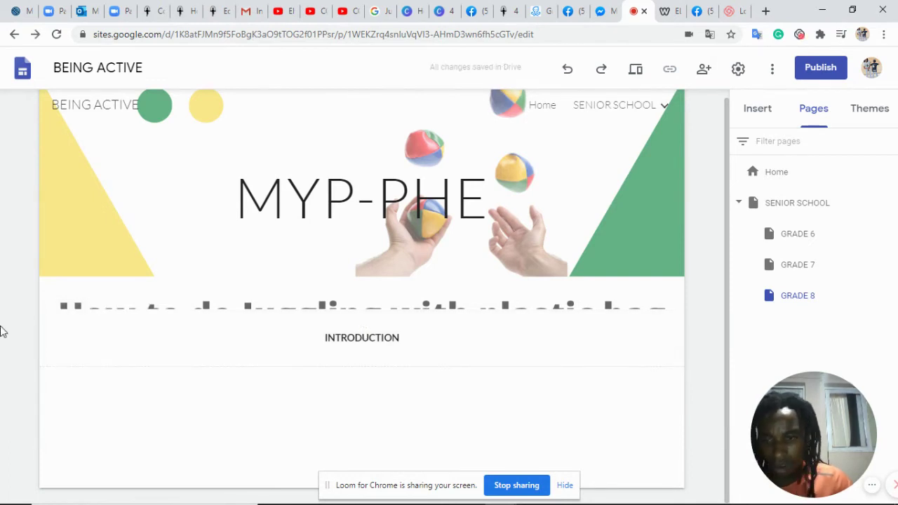
- Apply the Emphasis 2 background to the INTRODUCTION section and set its text to the Title style
{"action": "left_click", "coordinate": [24, 318]}
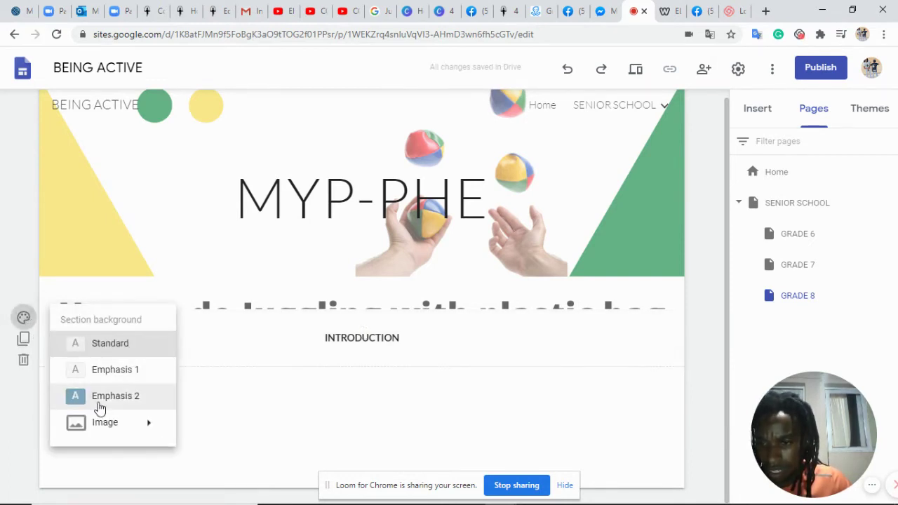
{"action": "left_click", "coordinate": [98, 404]}
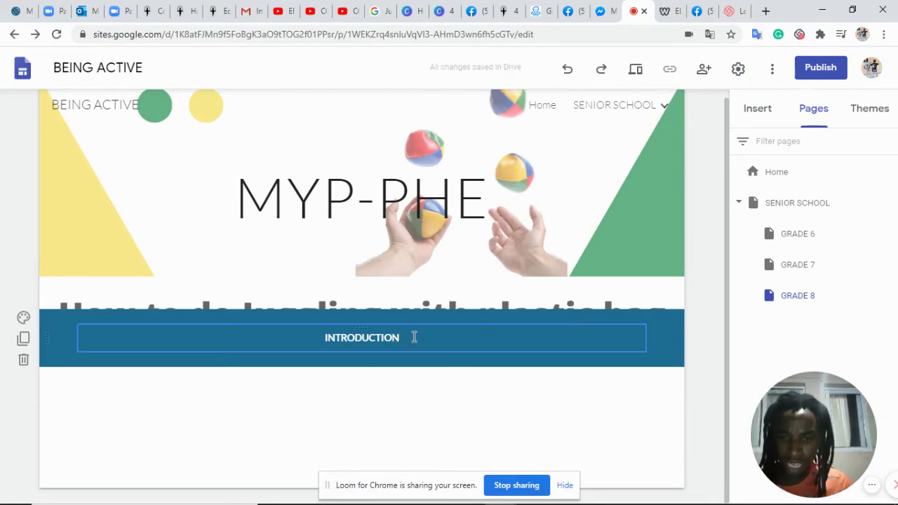
{"action": "left_click_drag", "start_coordinate": [414, 337], "coordinate": [321, 338]}
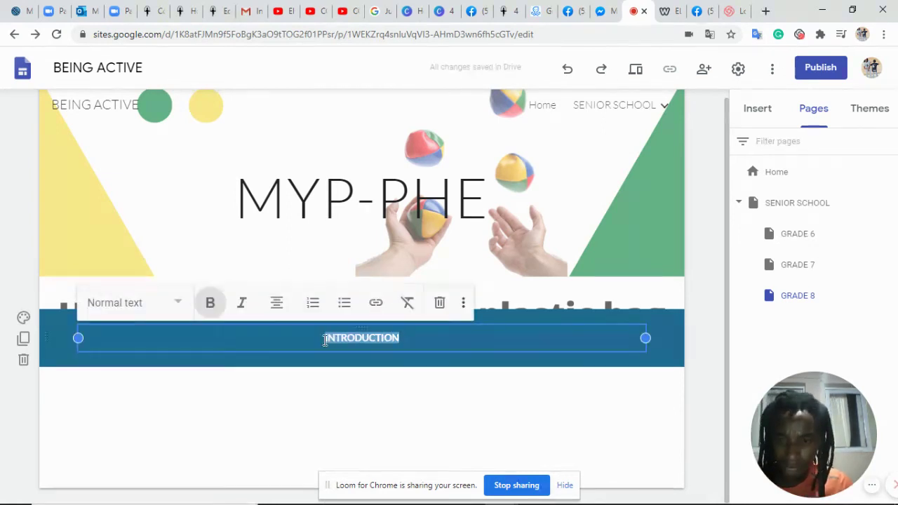
{"action": "left_click", "coordinate": [179, 302]}
{"action": "left_click", "coordinate": [136, 347]}
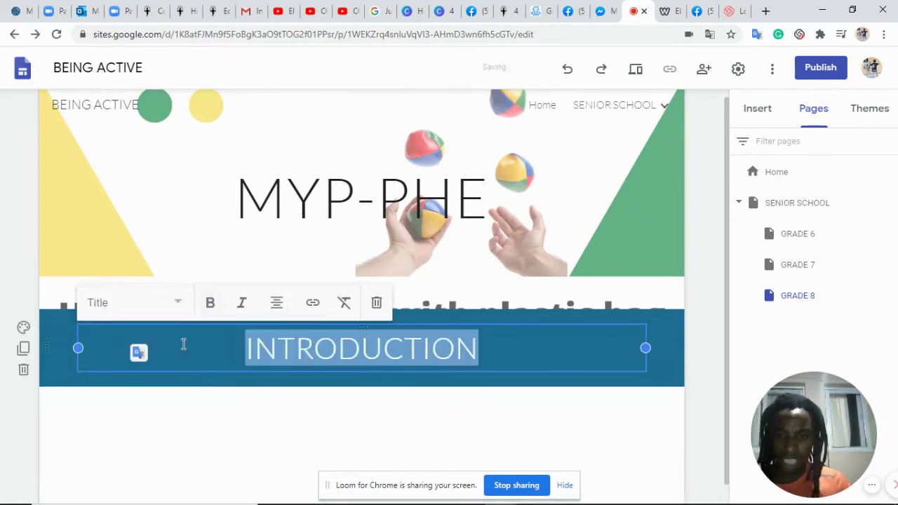
{"action": "left_click", "coordinate": [478, 404]}
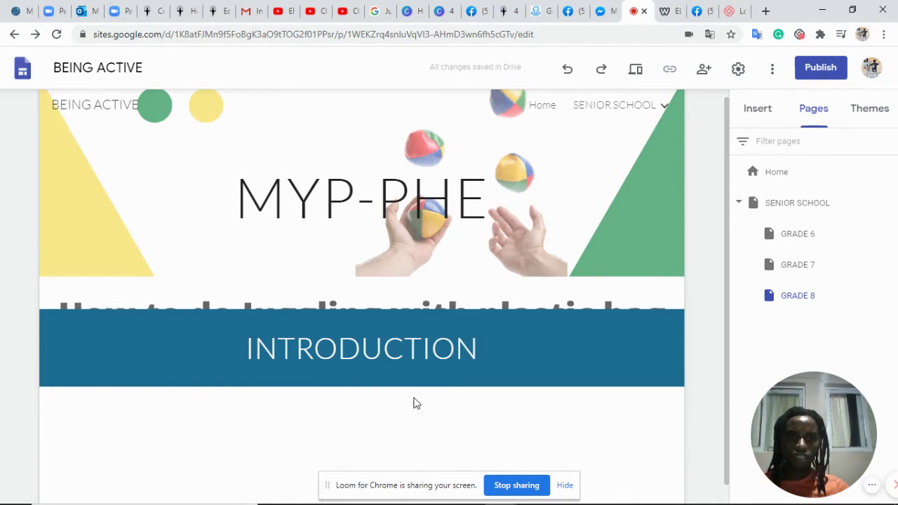
- Go to the GRADE 6 page and upload the PEandHealth image from the Downloads folder into its content area
{"action": "scroll", "coordinate": [405, 425], "scroll_direction": "down", "scroll_amount": 1}
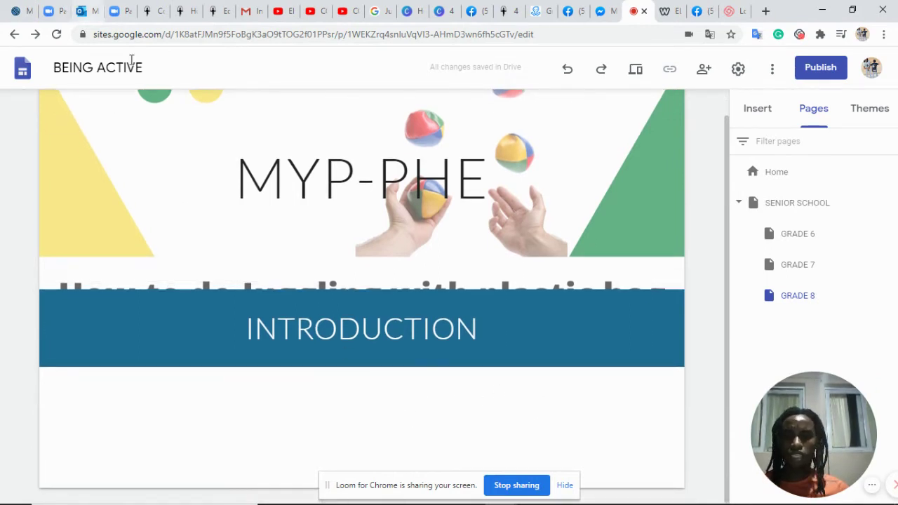
{"action": "left_click", "coordinate": [563, 118]}
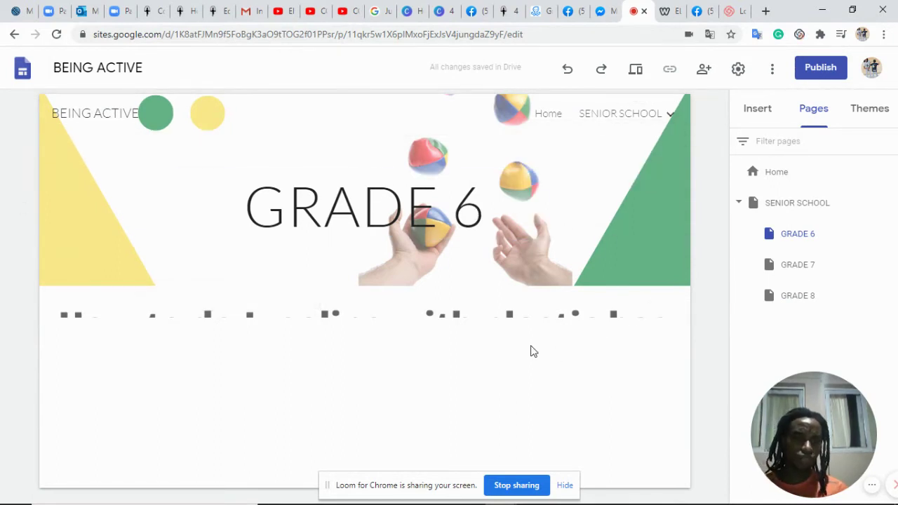
{"action": "left_click", "coordinate": [757, 109]}
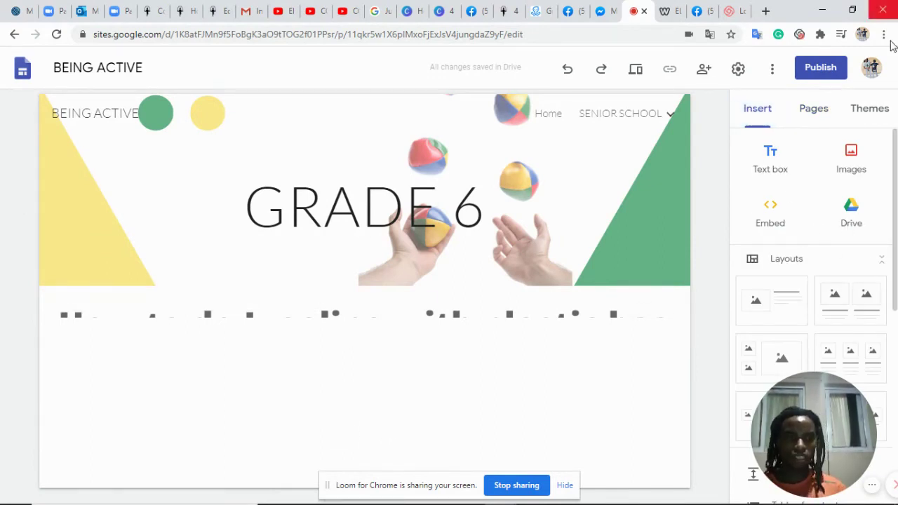
{"action": "left_click", "coordinate": [862, 160]}
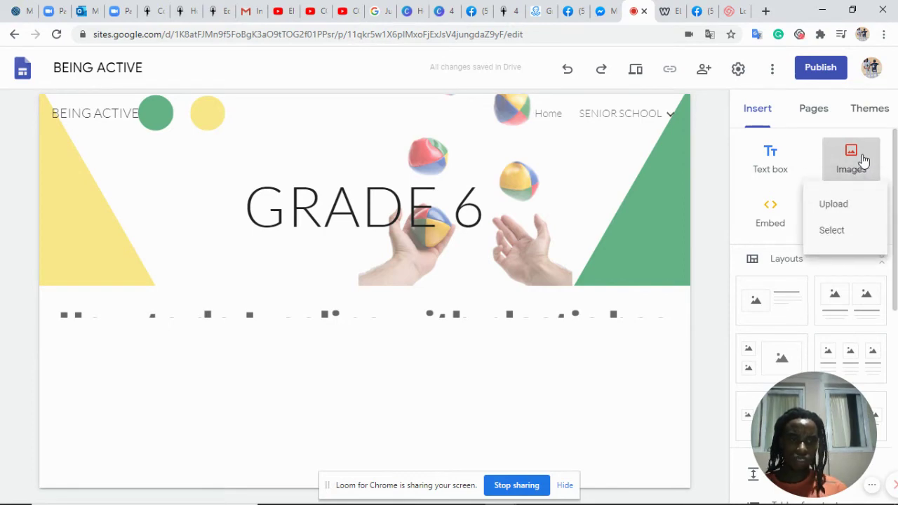
{"action": "left_click", "coordinate": [857, 202]}
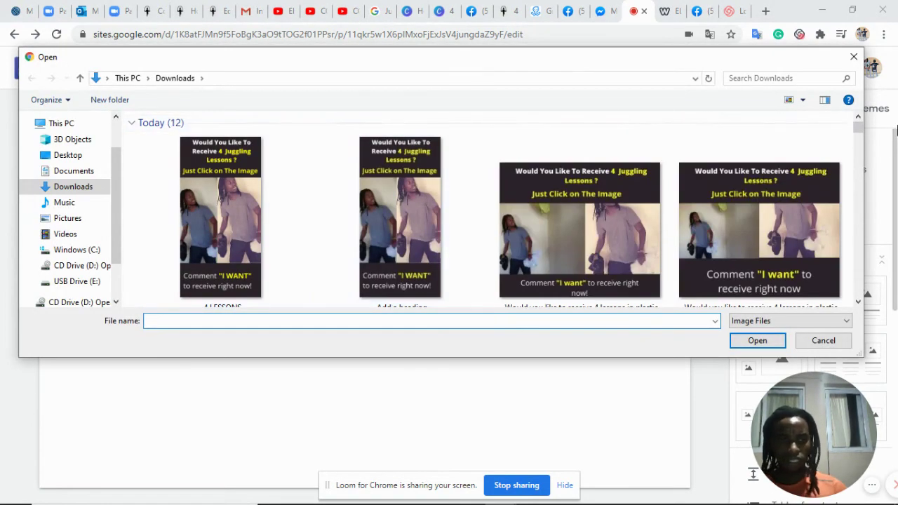
{"action": "mouse_move", "coordinate": [857, 132]}
{"action": "left_mouse_down"}
{"action": "mouse_move", "coordinate": [859, 178]}
{"action": "mouse_move", "coordinate": [860, 138]}
{"action": "mouse_move", "coordinate": [860, 149]}
{"action": "left_mouse_up"}
{"action": "left_click", "coordinate": [421, 217]}
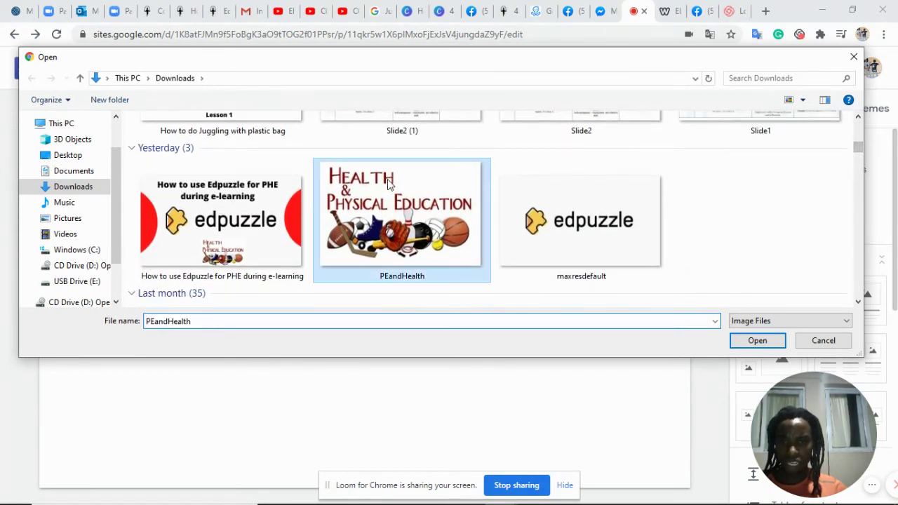
{"action": "left_click", "coordinate": [754, 341]}
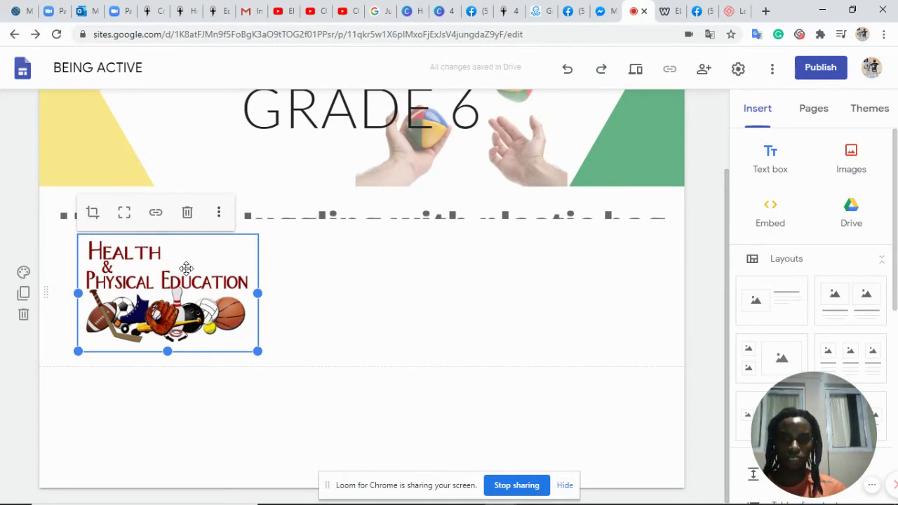
{"action": "left_click", "coordinate": [302, 283]}
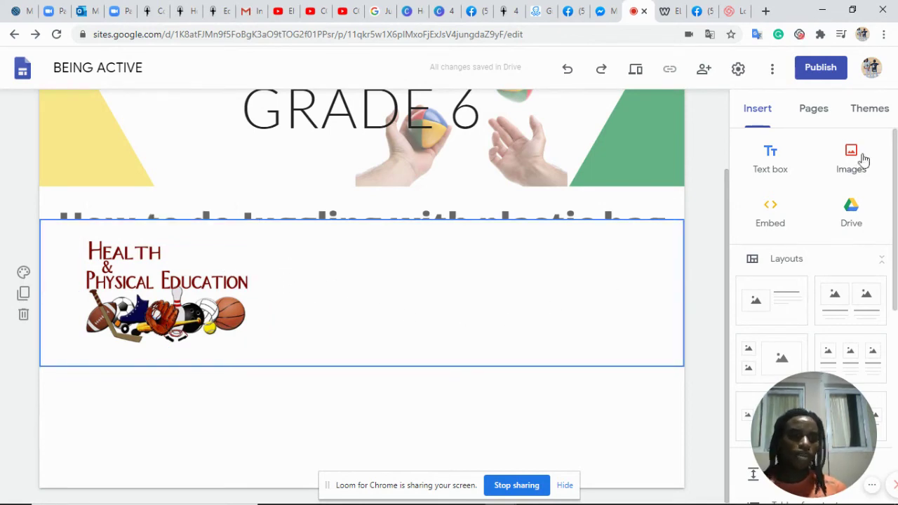
- Open the YouTube video search for inserting a video on the GRADE 6 page
{"action": "left_click_drag", "start_coordinate": [895, 176], "coordinate": [895, 360]}
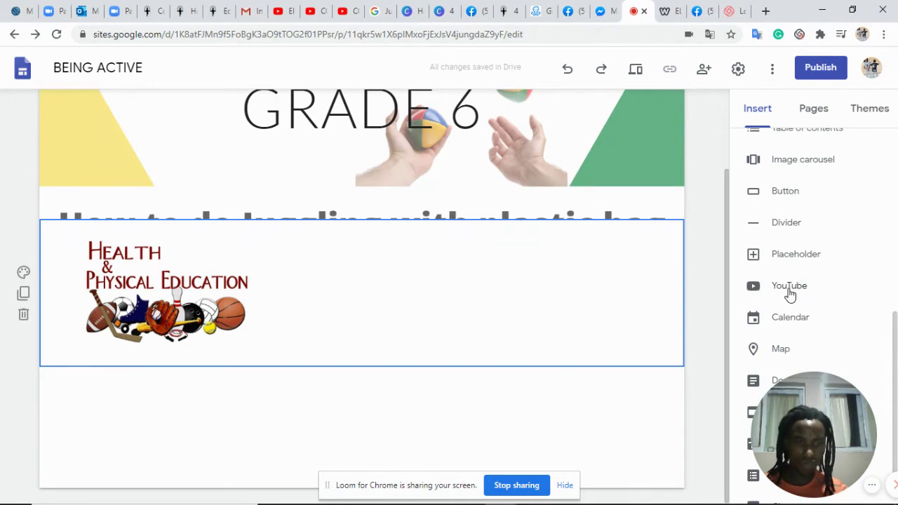
{"action": "mouse_move", "coordinate": [894, 351]}
{"action": "left_mouse_down"}
{"action": "mouse_move", "coordinate": [895, 168]}
{"action": "mouse_move", "coordinate": [895, 356]}
{"action": "left_mouse_up"}
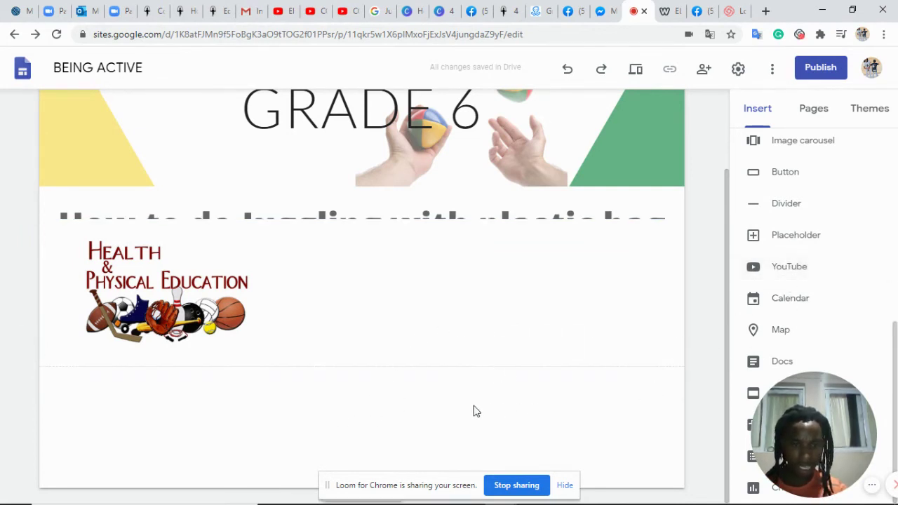
{"action": "left_click", "coordinate": [788, 268]}
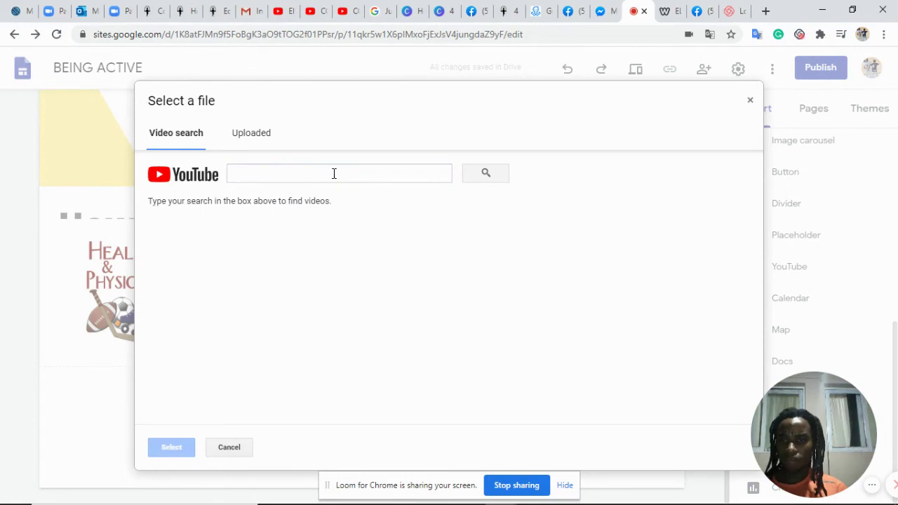
{"action": "left_click", "coordinate": [339, 173]}
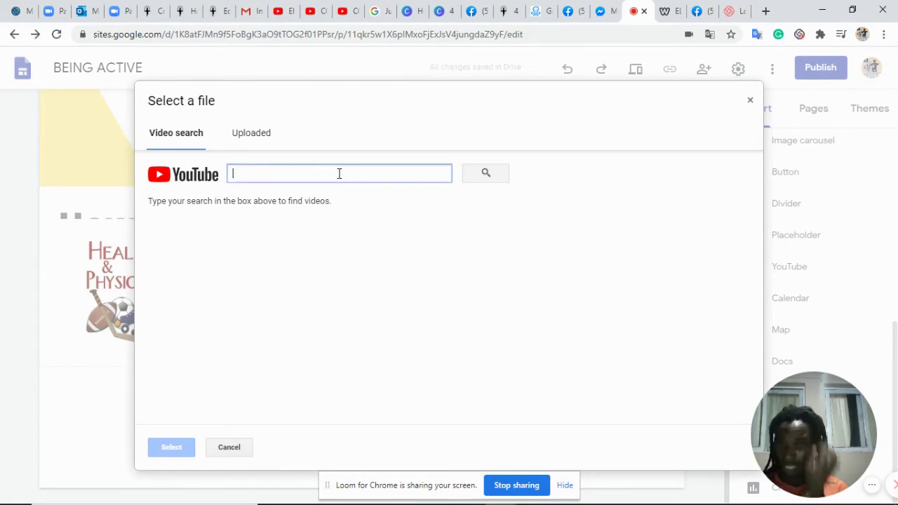
- Switch to YouTube and open the video "Como Pular Corda Cruzando os Braços" from the signed-in account's own channel
{"action": "left_click", "coordinate": [317, 10]}
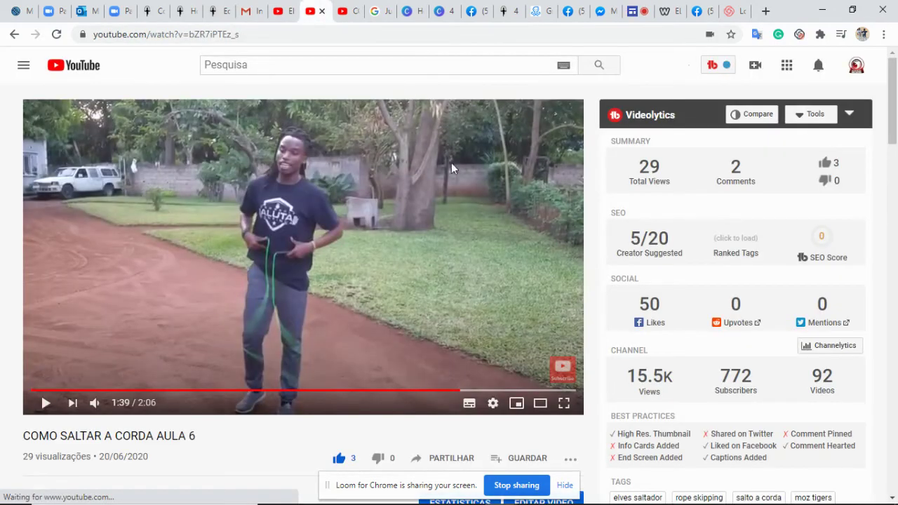
{"action": "scroll", "coordinate": [397, 234], "scroll_direction": "down", "scroll_amount": 5}
{"action": "scroll", "coordinate": [398, 228], "scroll_direction": "up", "scroll_amount": 5}
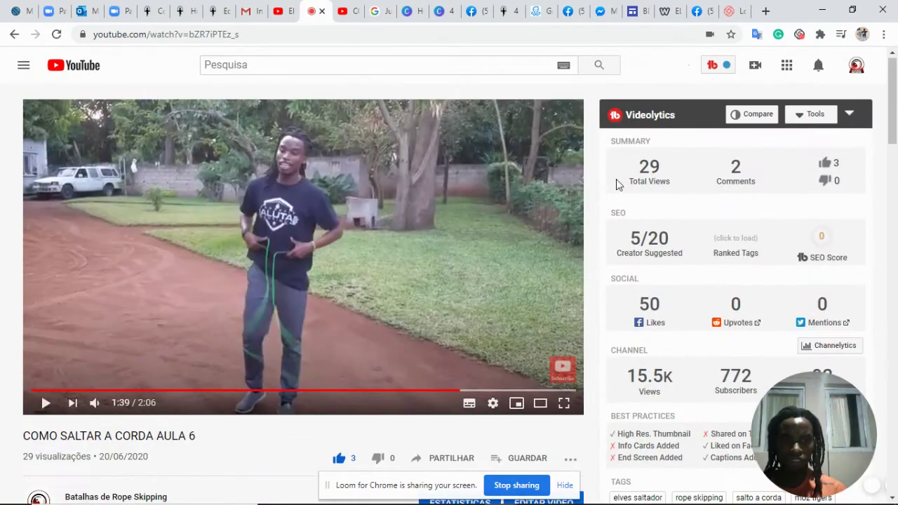
{"action": "left_click", "coordinate": [856, 67]}
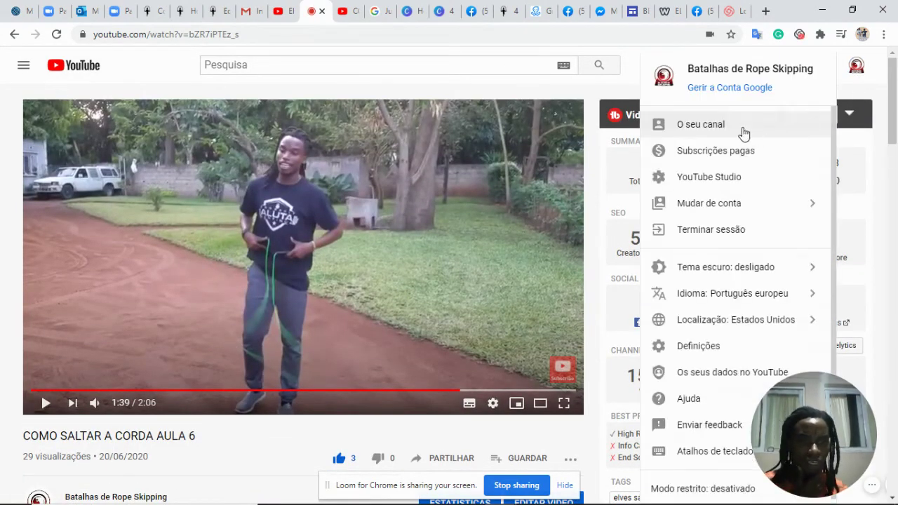
{"action": "left_click", "coordinate": [744, 133]}
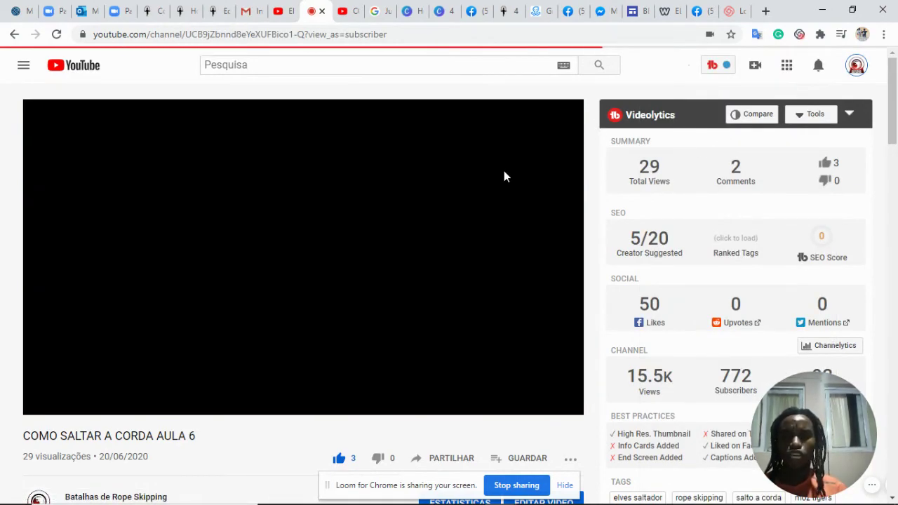
{"action": "scroll", "coordinate": [508, 181], "scroll_direction": "down", "scroll_amount": 8}
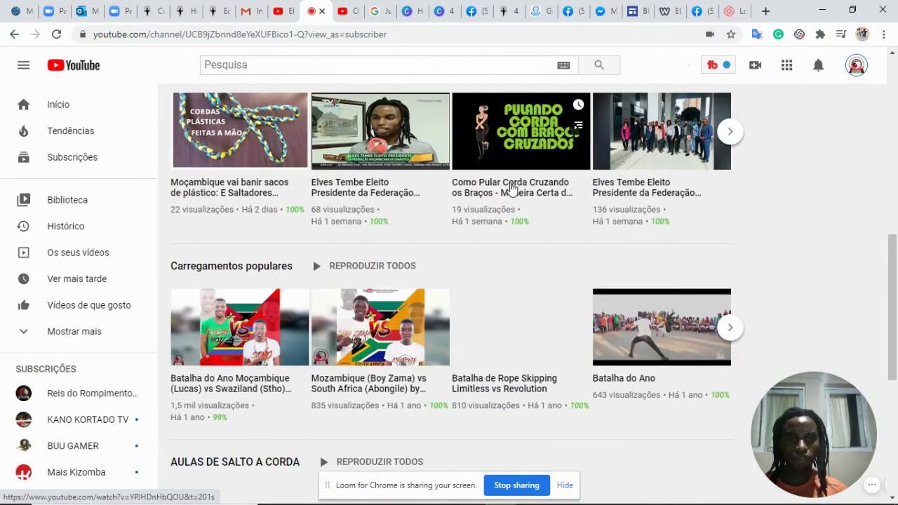
{"action": "scroll", "coordinate": [511, 186], "scroll_direction": "up", "scroll_amount": 2}
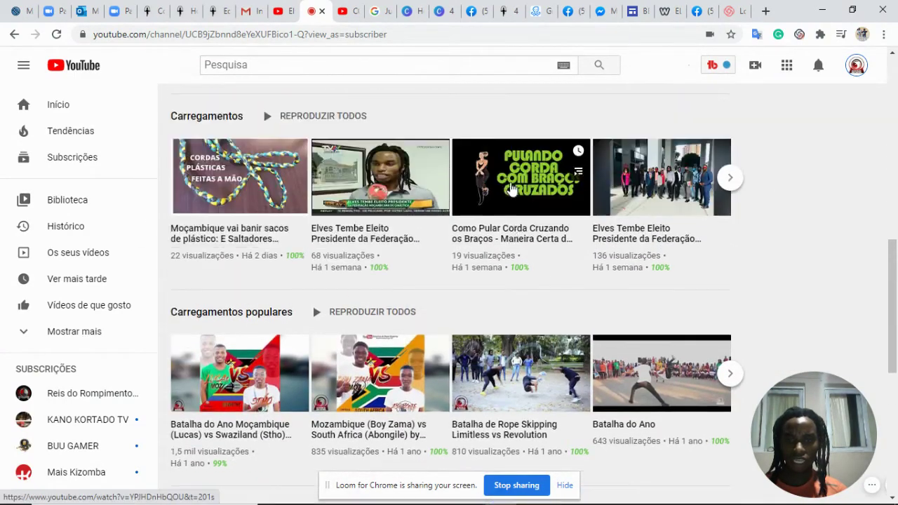
{"action": "left_click", "coordinate": [531, 182]}
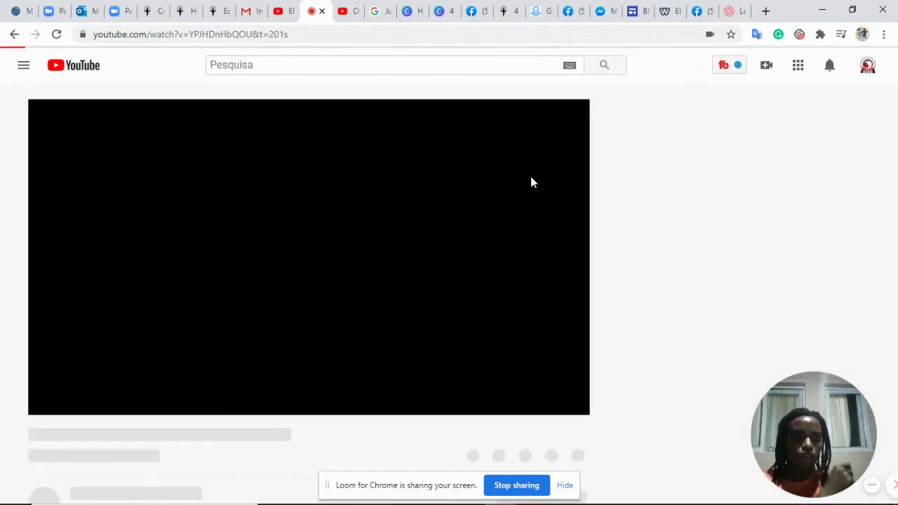
- Copy the URL of the rope-skipping video, pause its playback, and return to the BEING ACTIVE site in Google Sites
{"action": "left_click", "coordinate": [273, 34]}
{"action": "key", "text": "ctrl+c"}
{"action": "right_click", "coordinate": [270, 34]}
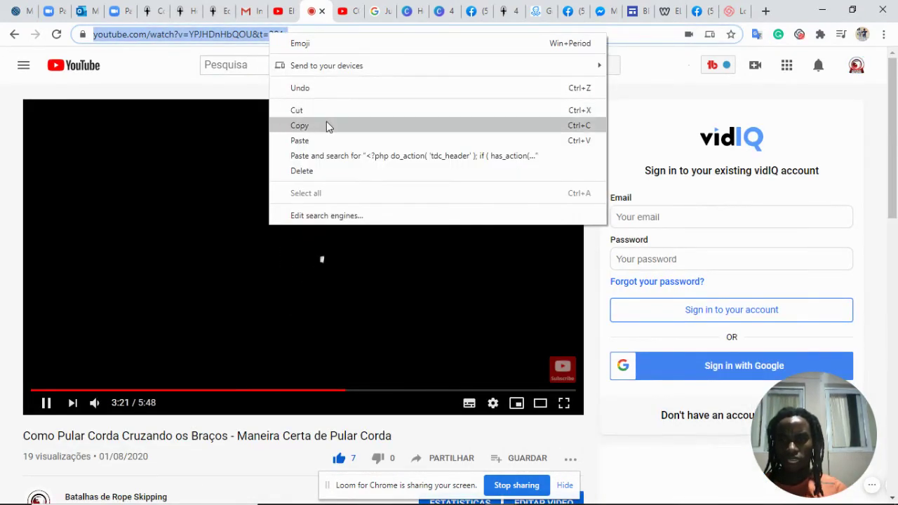
{"action": "left_click", "coordinate": [327, 125]}
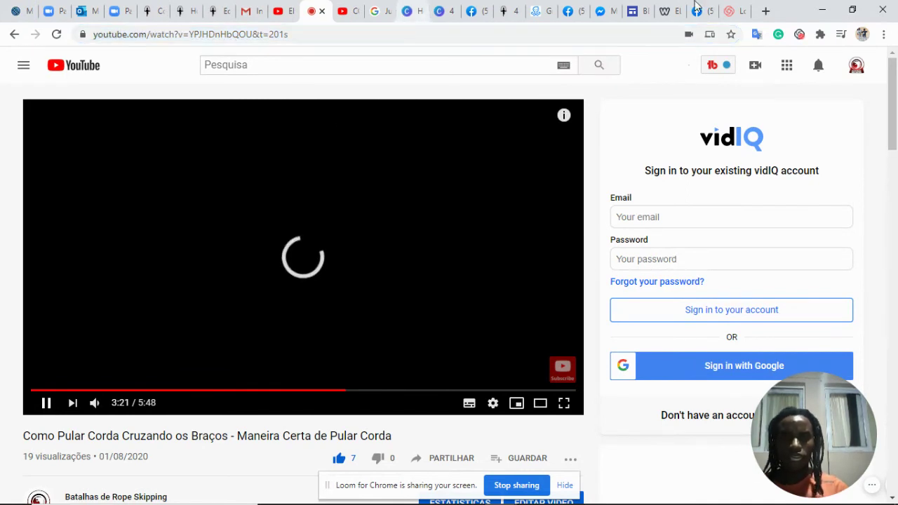
{"action": "left_click", "coordinate": [49, 402]}
{"action": "left_click", "coordinate": [639, 11]}
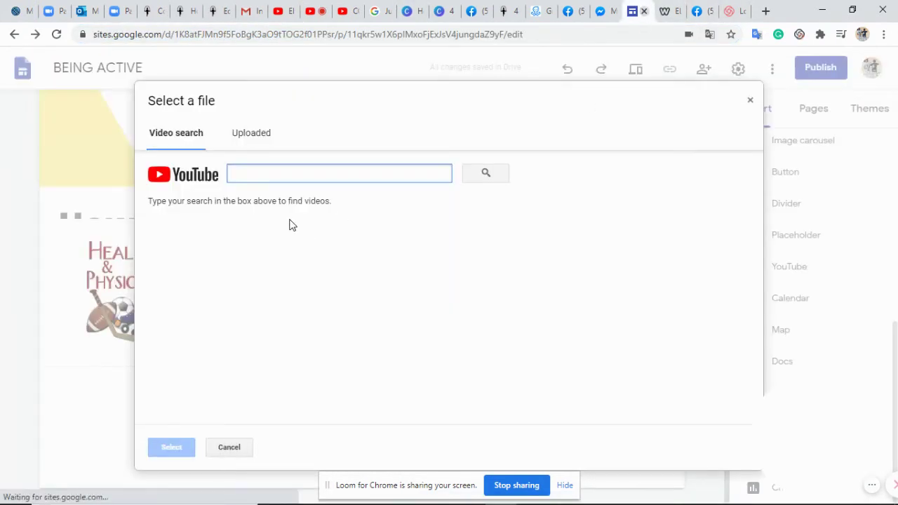
- Search with the copied rope-skipping video URL and insert "Como Pular Corda Cruzando os Braços" on the GRADE 6 page
{"action": "left_click", "coordinate": [271, 174]}
{"action": "right_click", "coordinate": [271, 175]}
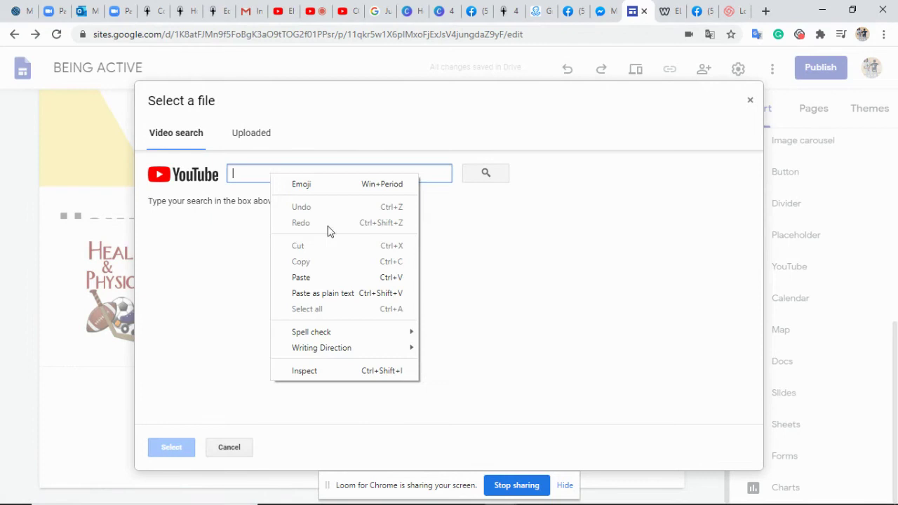
{"action": "left_click", "coordinate": [328, 277]}
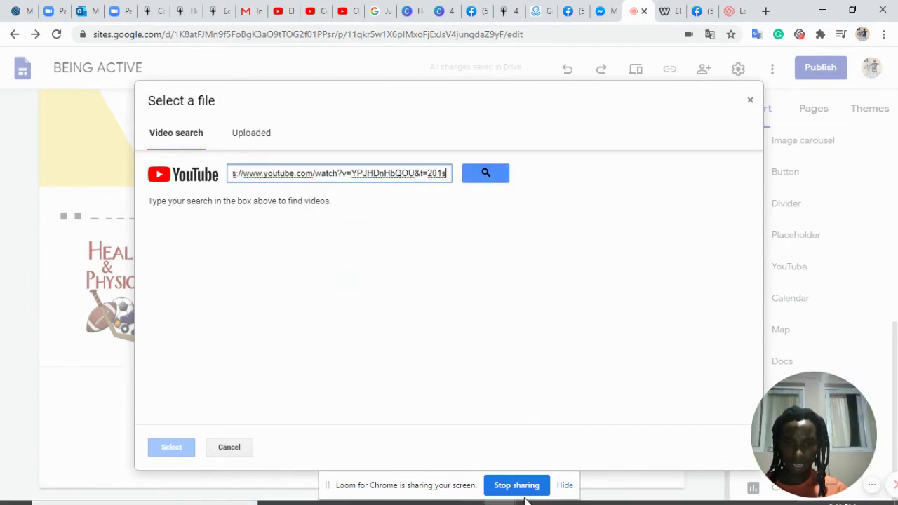
{"action": "left_click", "coordinate": [487, 174]}
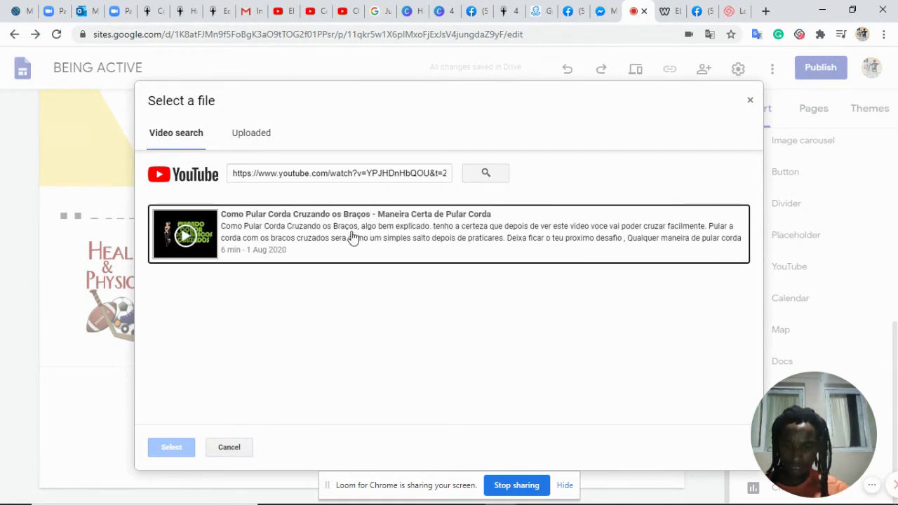
{"action": "left_click", "coordinate": [390, 237]}
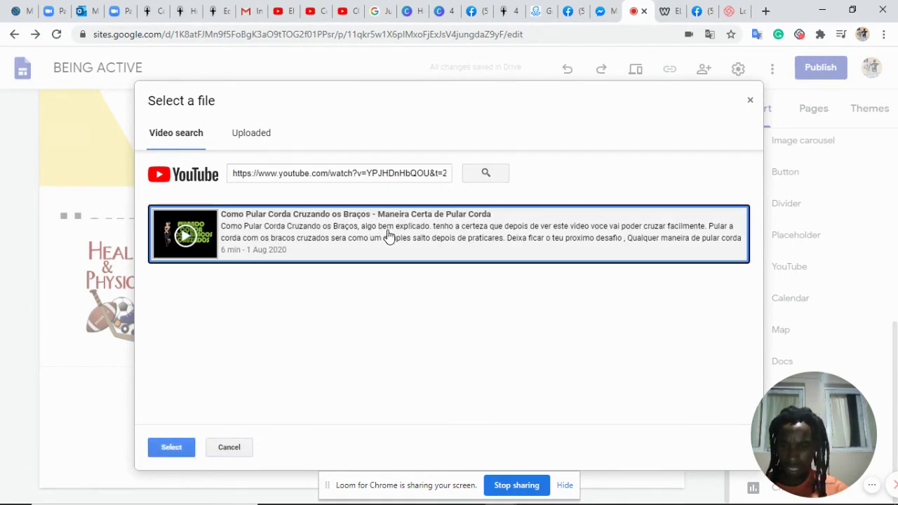
{"action": "left_click", "coordinate": [171, 447]}
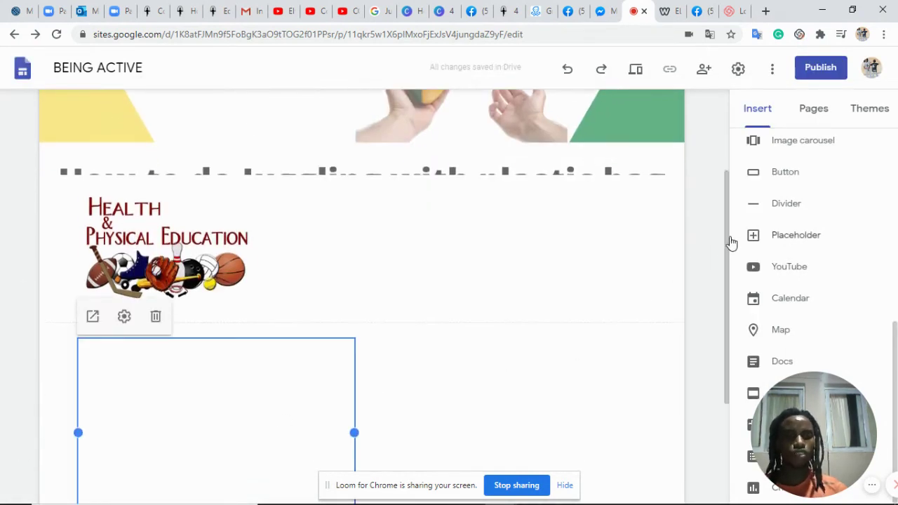
- Enlarge the embedded rope-skipping video proportionally to a little over half the page width
{"action": "left_click_drag", "start_coordinate": [728, 298], "coordinate": [726, 360]}
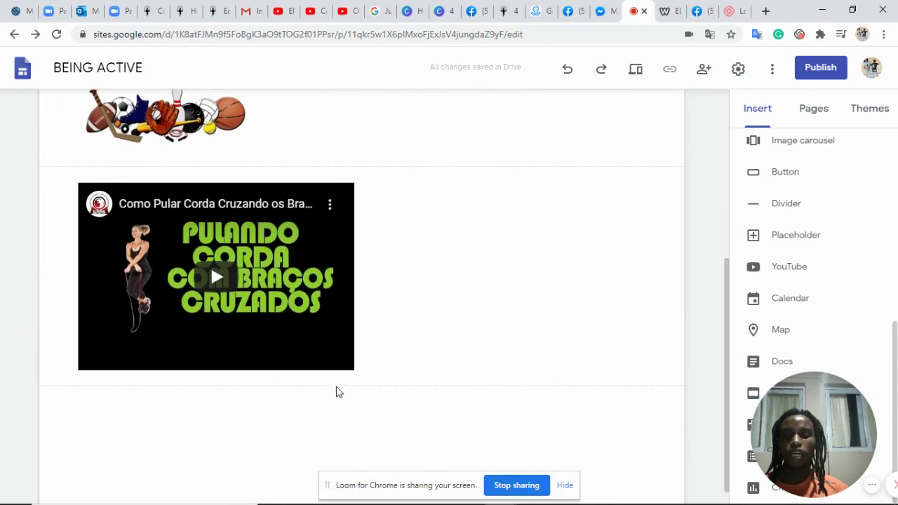
{"action": "left_click", "coordinate": [339, 337]}
{"action": "left_click_drag", "start_coordinate": [355, 370], "coordinate": [433, 430]}
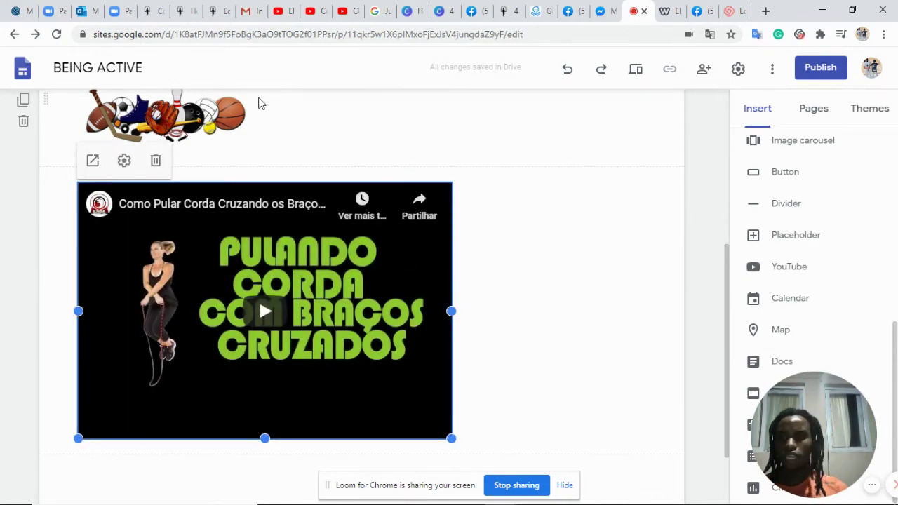
- Add an empty text box in the video section and move it into its own section above the video
{"action": "left_click", "coordinate": [250, 172]}
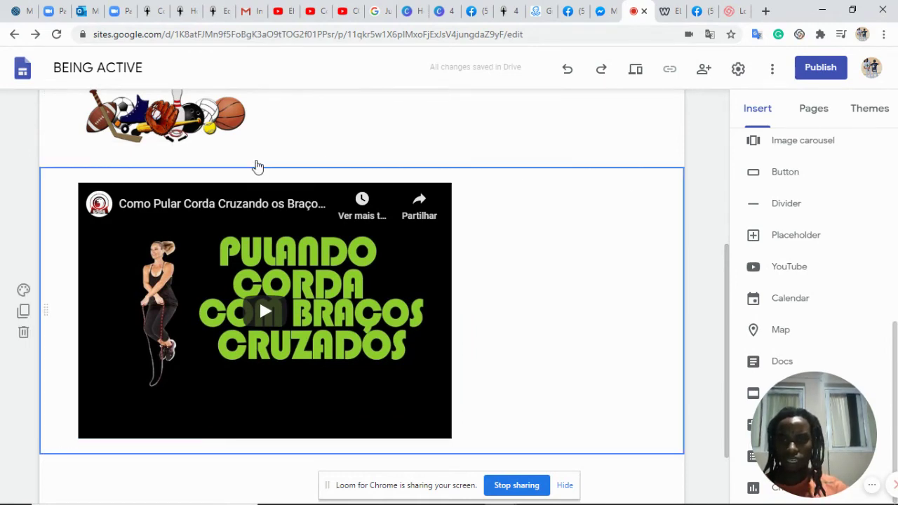
{"action": "double_click", "coordinate": [252, 167]}
{"action": "left_click", "coordinate": [258, 162]}
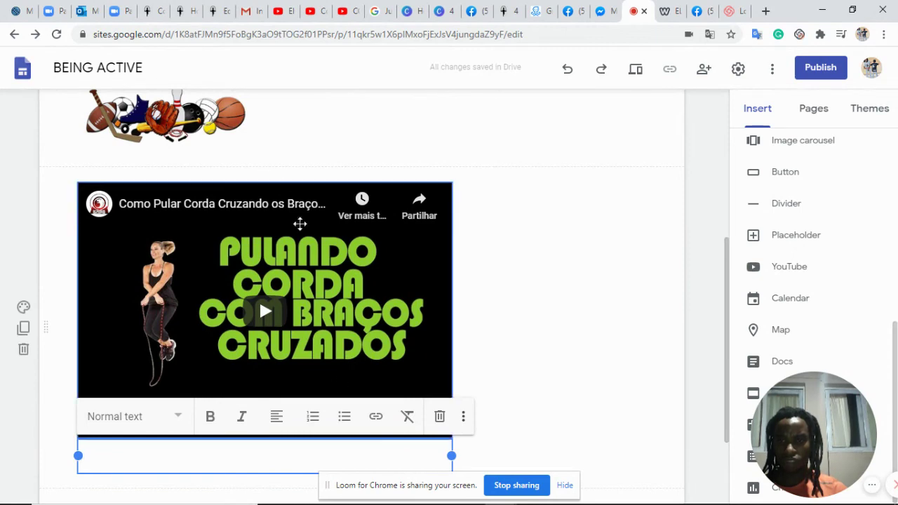
{"action": "left_click_drag", "start_coordinate": [451, 453], "coordinate": [425, 168]}
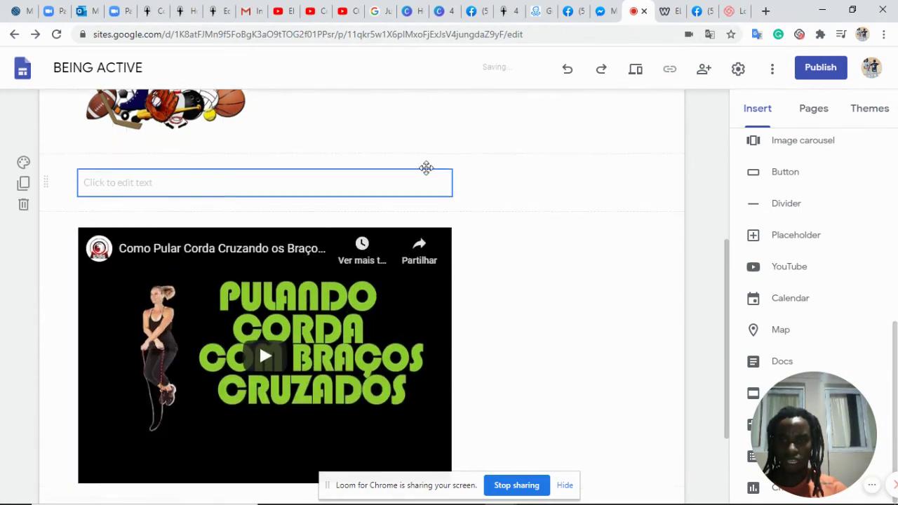
- Enter "JUMP ROPE" in the text box above the video and centre the text
{"action": "left_click", "coordinate": [188, 176]}
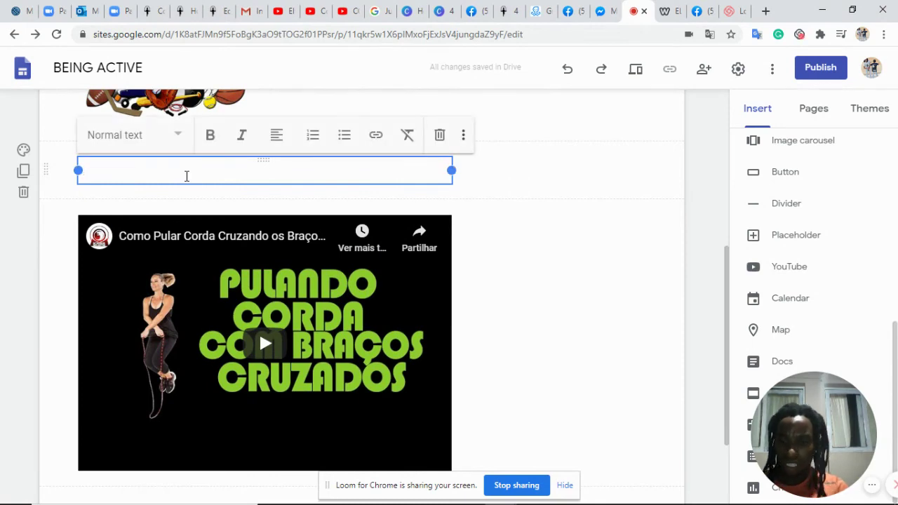
{"action": "type", "text": "JUMP"}
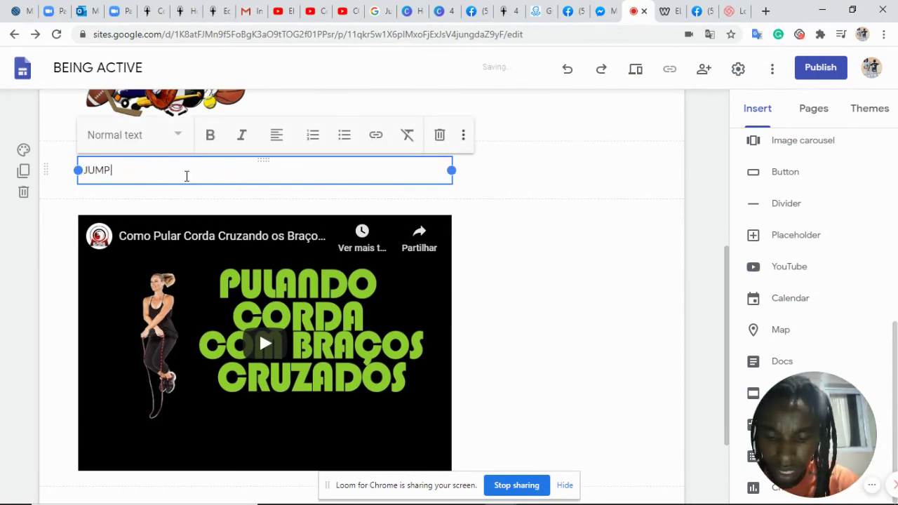
{"action": "type", "text": " ROPE"}
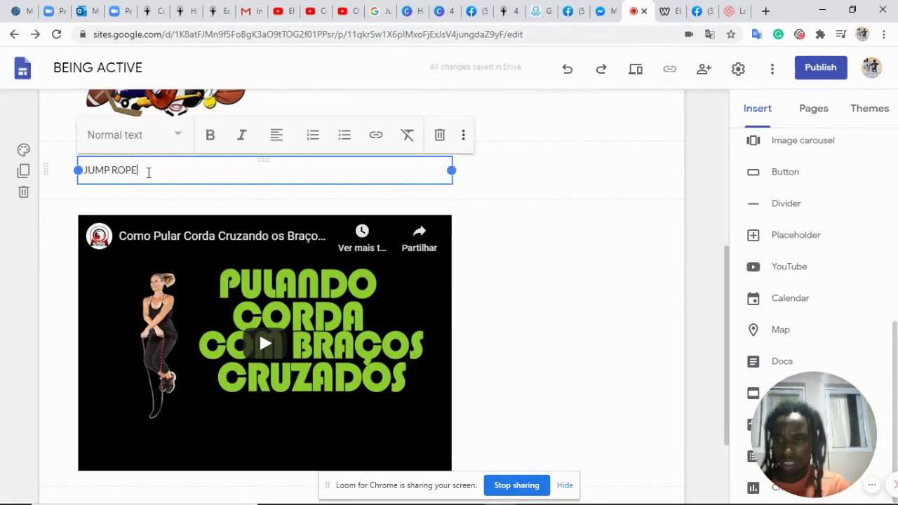
{"action": "left_click_drag", "start_coordinate": [147, 170], "coordinate": [79, 170]}
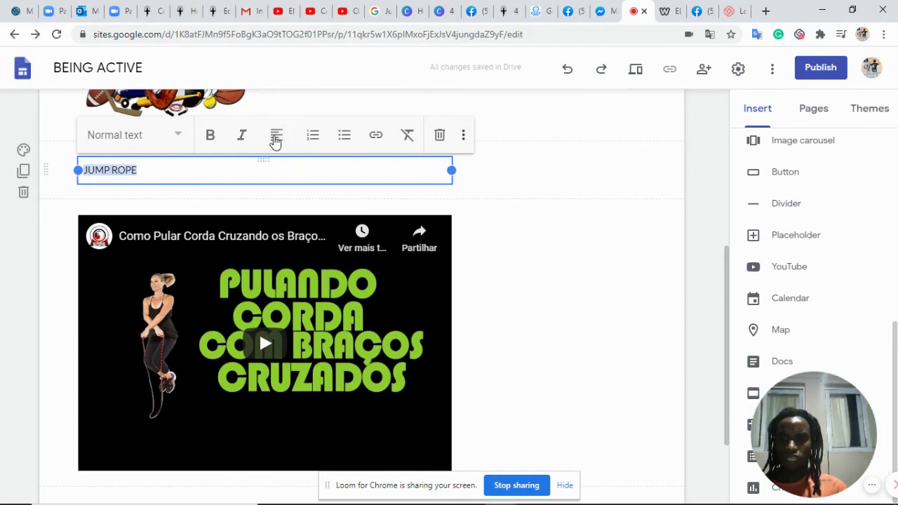
{"action": "left_click", "coordinate": [274, 140]}
{"action": "left_click", "coordinate": [282, 178]}
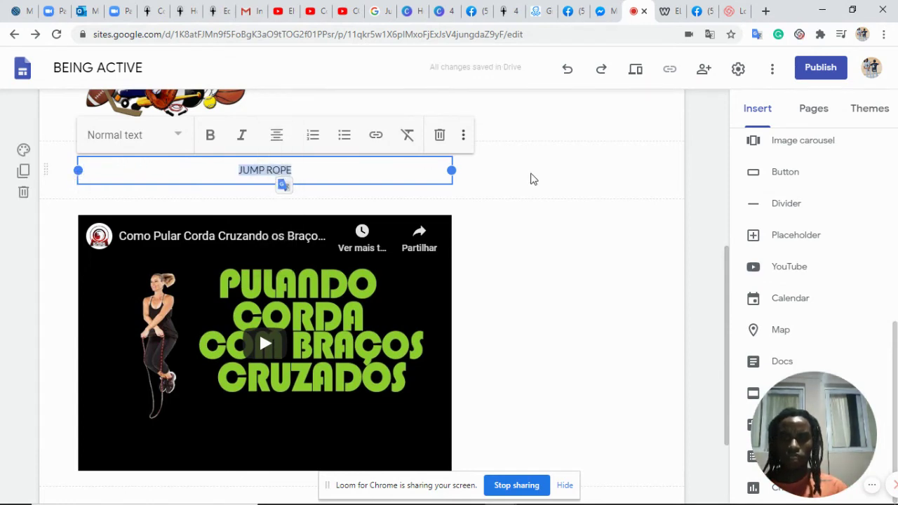
{"action": "left_click", "coordinate": [531, 178]}
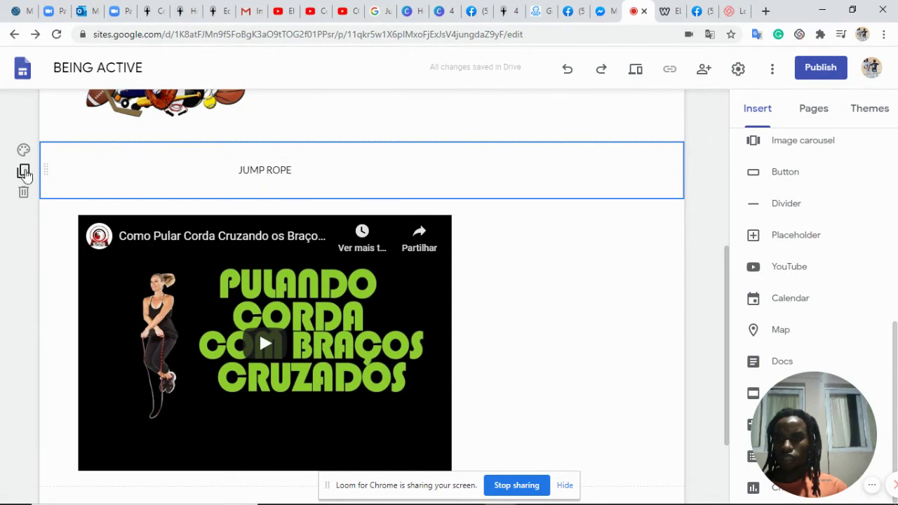
- Make the JUMP ROPE heading bold
{"action": "left_click_drag", "start_coordinate": [303, 170], "coordinate": [235, 170]}
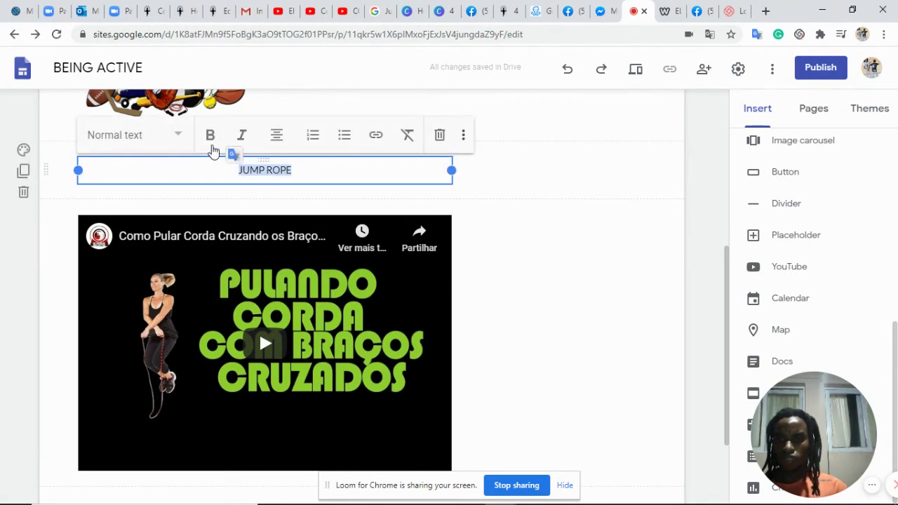
{"action": "left_click", "coordinate": [210, 137]}
{"action": "left_click", "coordinate": [561, 178]}
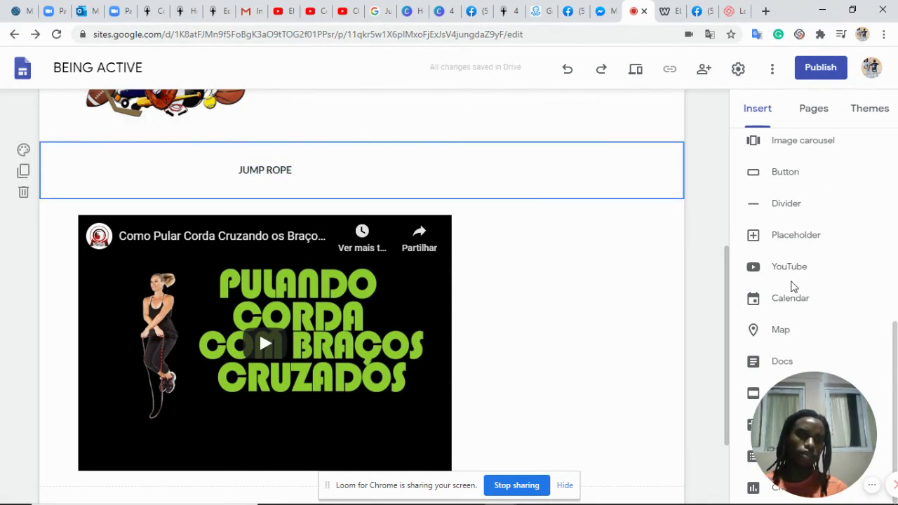
- Move the Health & Physical Education image to the horizontal centre of its section
{"action": "left_click_drag", "start_coordinate": [728, 297], "coordinate": [710, 265]}
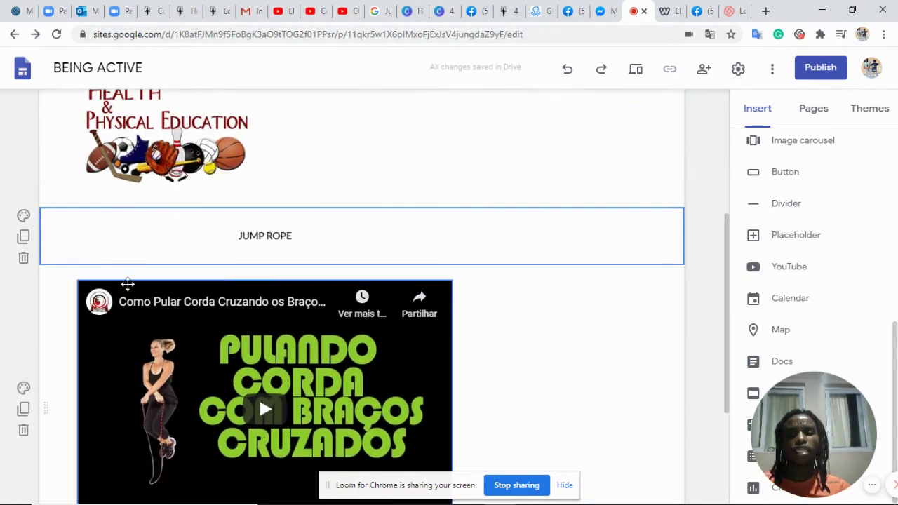
{"action": "left_click", "coordinate": [161, 128]}
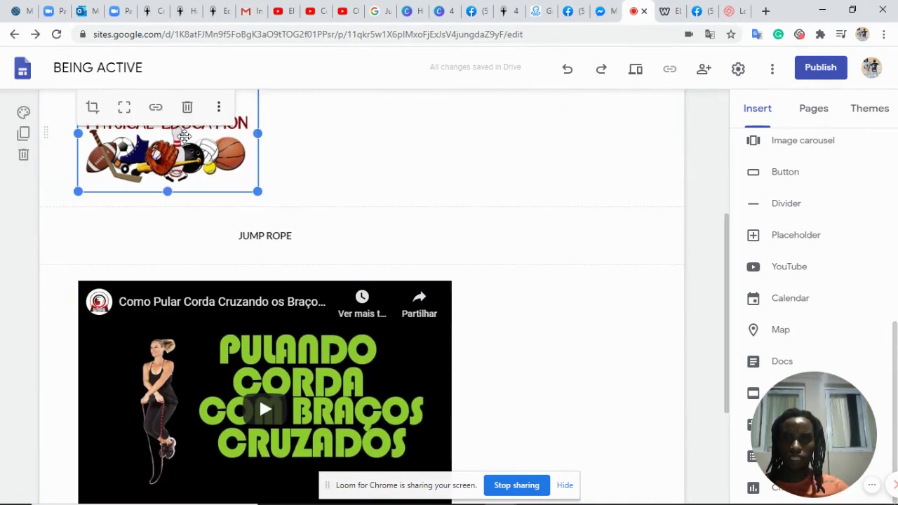
{"action": "mouse_move", "coordinate": [184, 135]}
{"action": "left_mouse_down"}
{"action": "mouse_move", "coordinate": [276, 149]}
{"action": "mouse_move", "coordinate": [386, 145]}
{"action": "mouse_move", "coordinate": [386, 251]}
{"action": "mouse_move", "coordinate": [358, 356]}
{"action": "mouse_move", "coordinate": [363, 342]}
{"action": "left_mouse_up"}
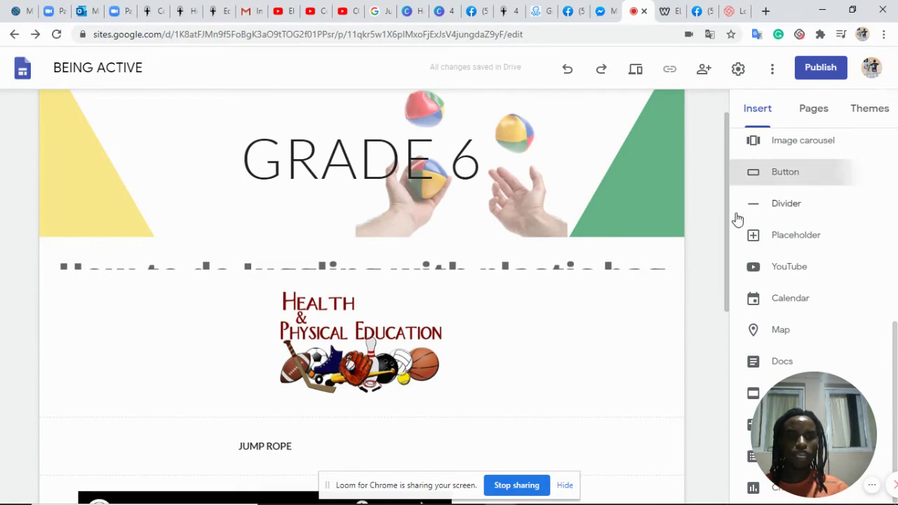
- Go to the Home page and insert a text box reading "INTRODUCTION" below the MYP-PHE banner
{"action": "left_click_drag", "start_coordinate": [728, 205], "coordinate": [737, 385]}
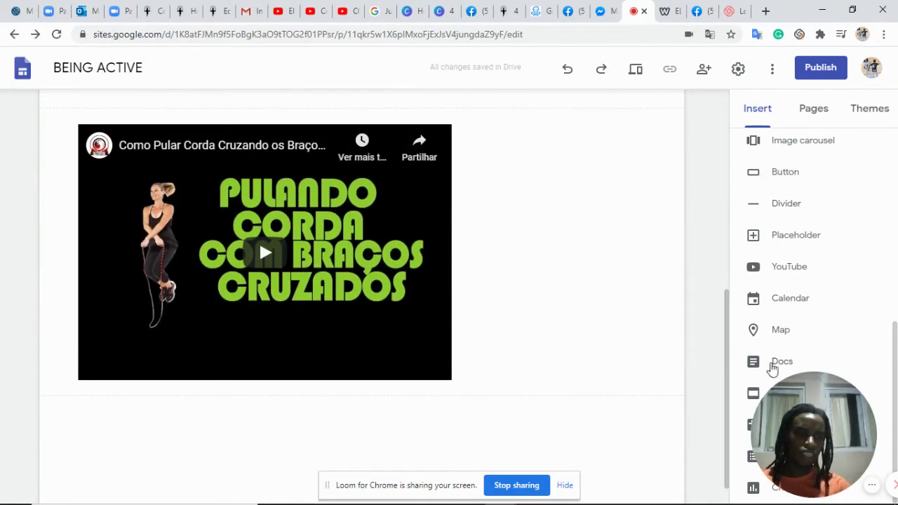
{"action": "scroll", "coordinate": [410, 284], "scroll_direction": "up", "scroll_amount": 5}
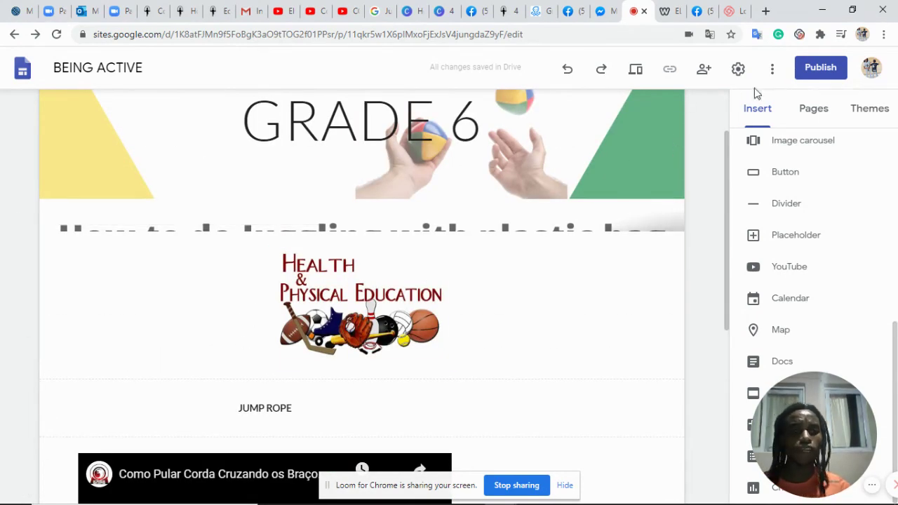
{"action": "left_click_drag", "start_coordinate": [729, 166], "coordinate": [722, 107]}
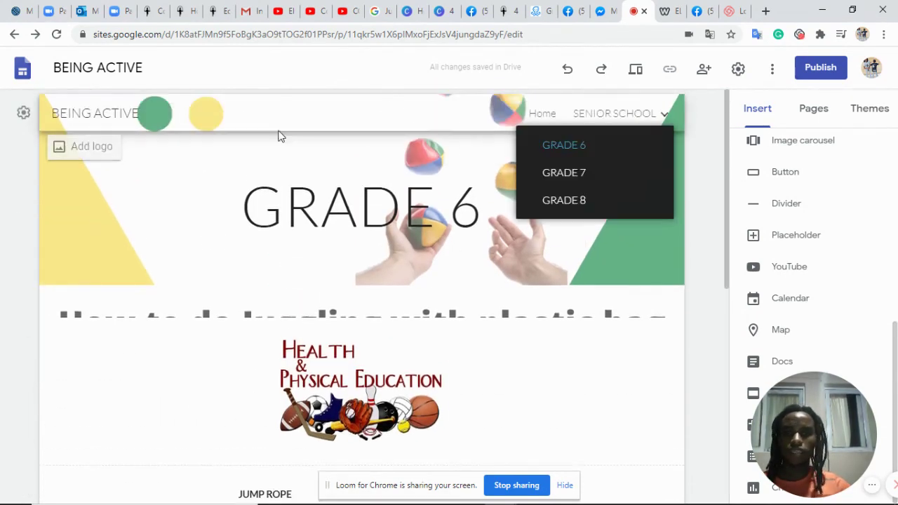
{"action": "left_click", "coordinate": [536, 114]}
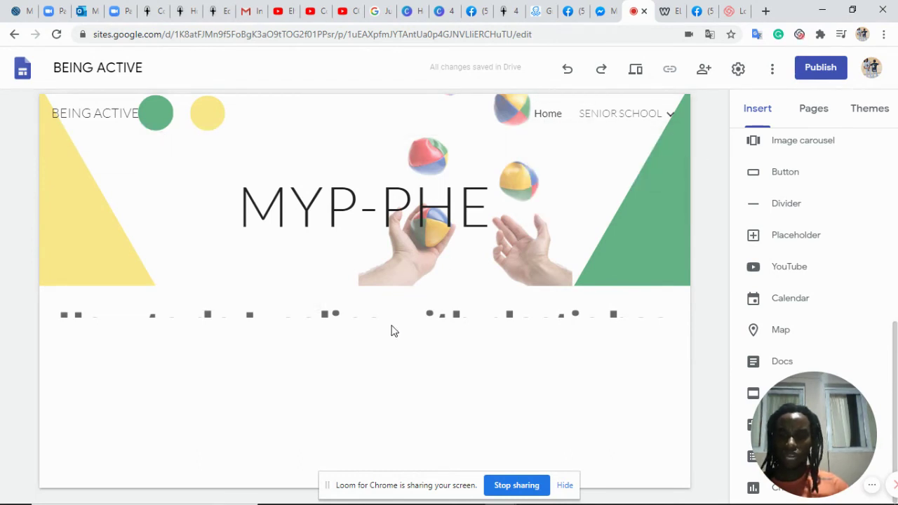
{"action": "double_click", "coordinate": [356, 357]}
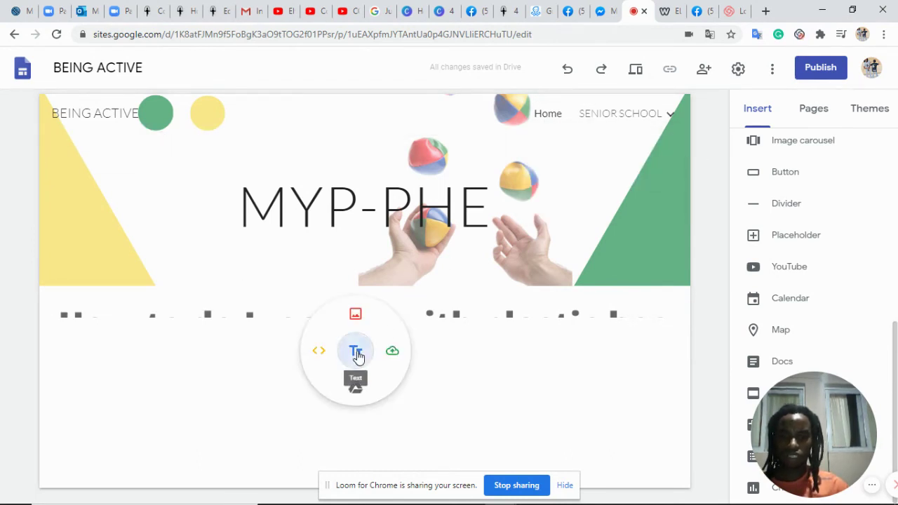
{"action": "left_click", "coordinate": [357, 354]}
{"action": "type", "text": "INTRODUCTI"}
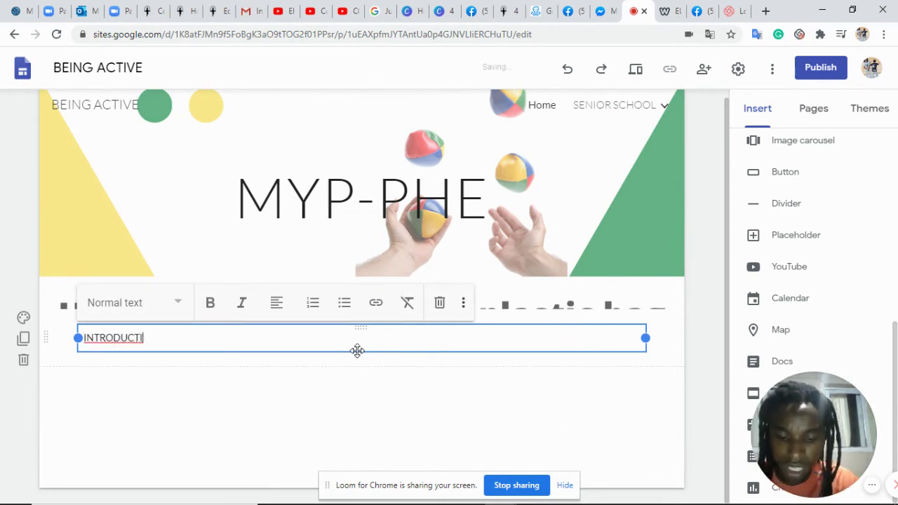
{"action": "type", "text": "OM"}
{"action": "key", "text": "BackSpace"}
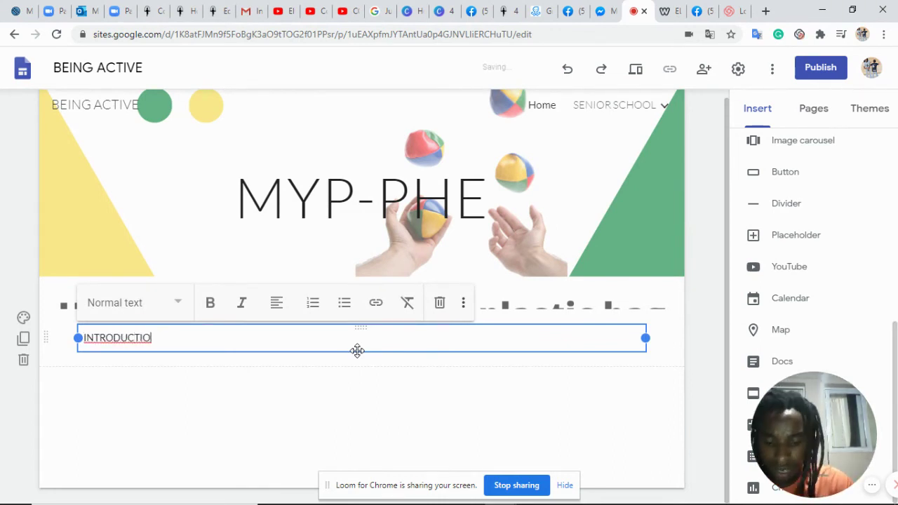
{"action": "type", "text": "N"}
- Centre the INTRODUCTION text and apply the Title style to it
{"action": "left_click_drag", "start_coordinate": [170, 337], "coordinate": [62, 338]}
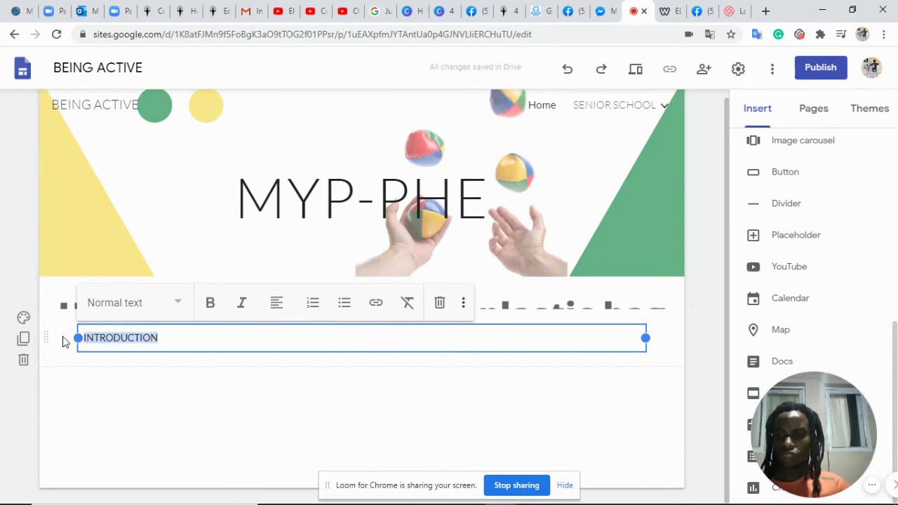
{"action": "left_click", "coordinate": [283, 304]}
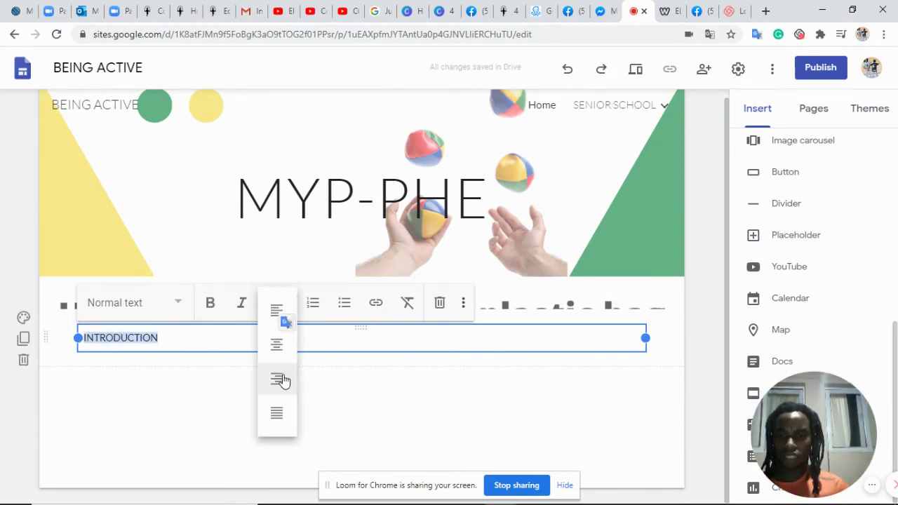
{"action": "left_click", "coordinate": [277, 346]}
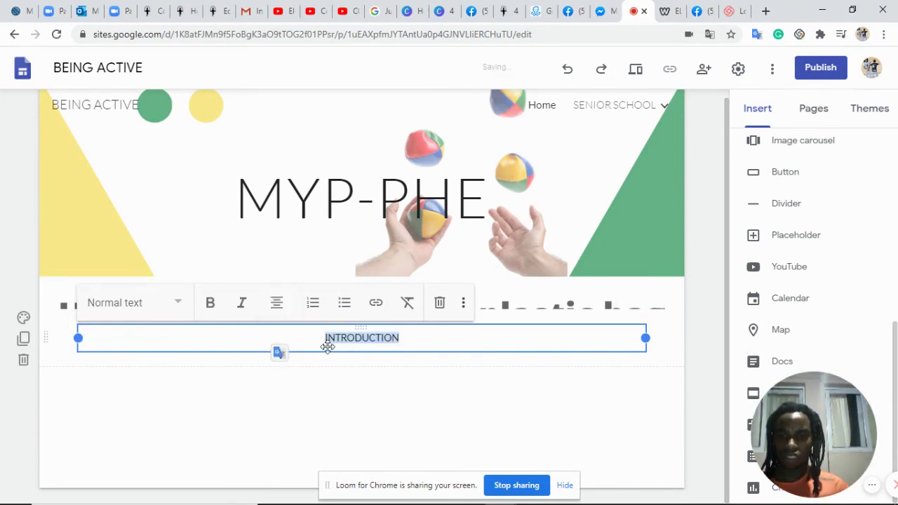
{"action": "left_click", "coordinate": [178, 309]}
{"action": "left_click", "coordinate": [126, 352]}
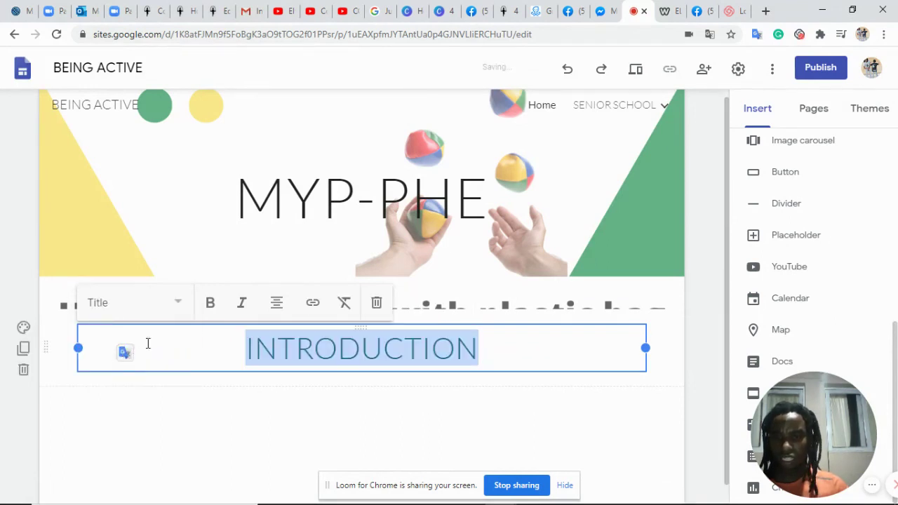
- Set the INTRODUCTION section's background to Emphasis 2
{"action": "left_click", "coordinate": [24, 327]}
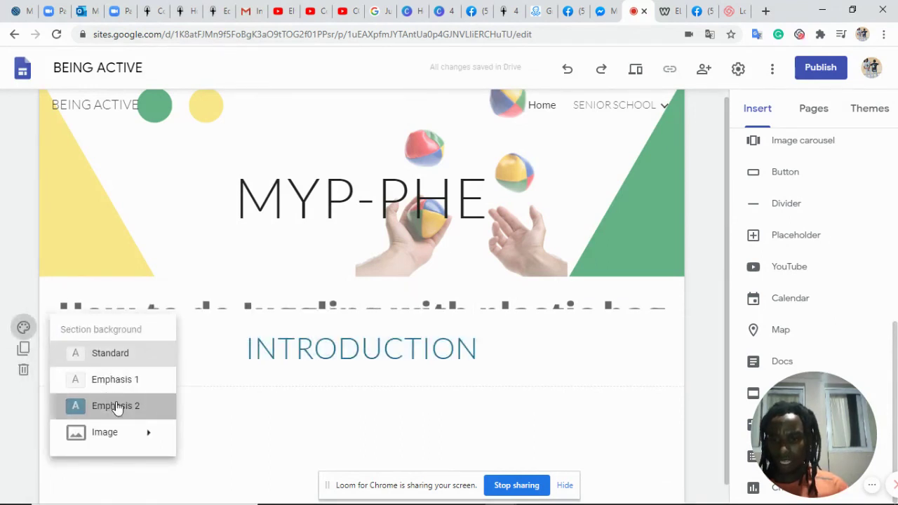
{"action": "left_click", "coordinate": [116, 406]}
{"action": "left_click", "coordinate": [617, 105]}
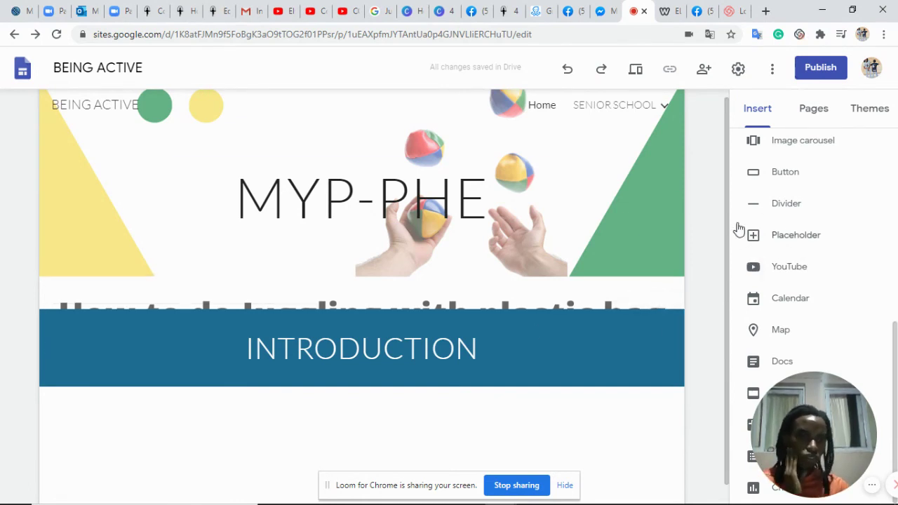
{"action": "scroll", "coordinate": [805, 196], "scroll_direction": "up", "scroll_amount": 10}
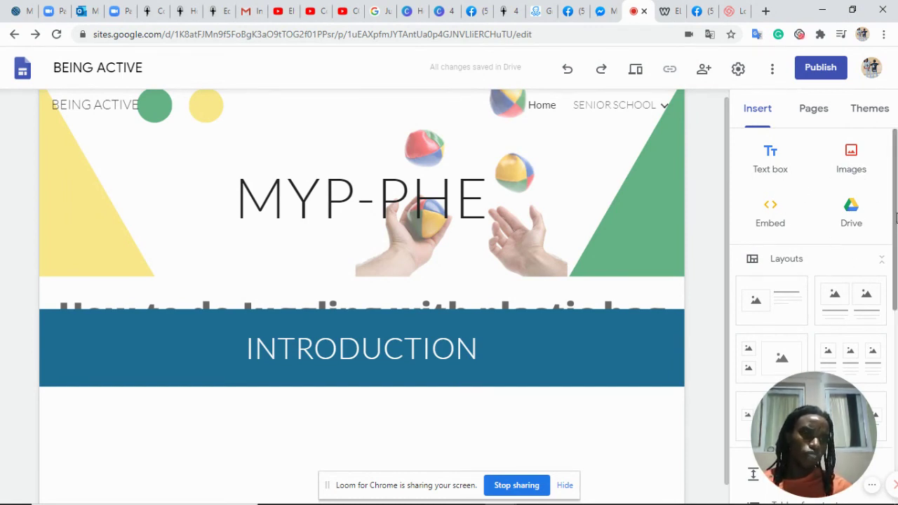
- Publish the site to the web with the web address being-active
{"action": "left_click_drag", "start_coordinate": [896, 218], "coordinate": [883, 136]}
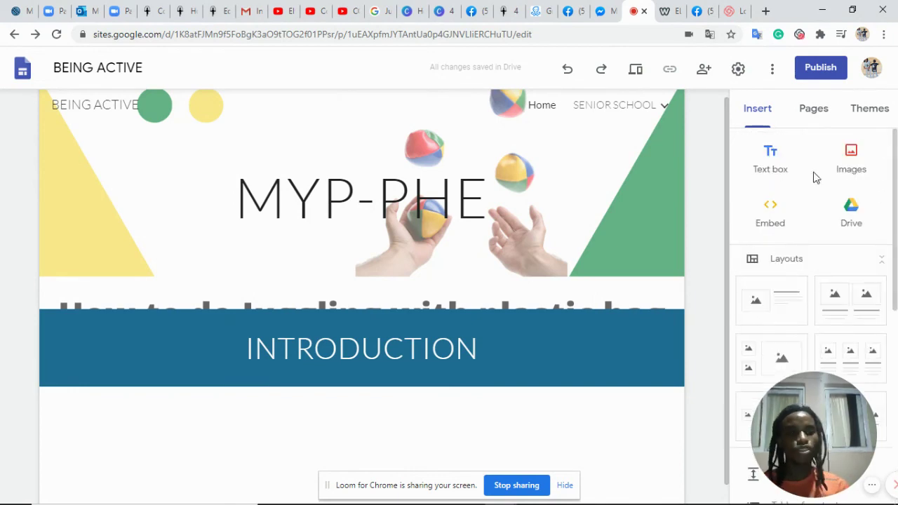
{"action": "left_click", "coordinate": [820, 69]}
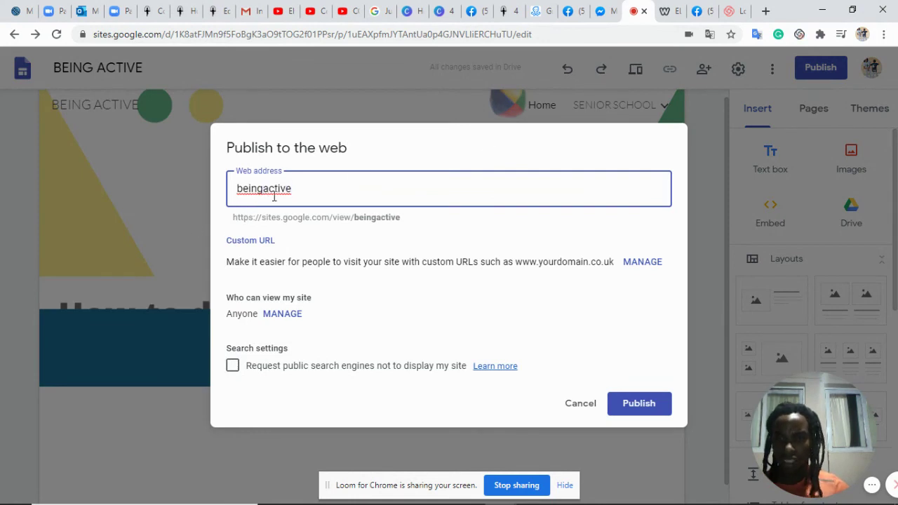
{"action": "type", "text": "-"}
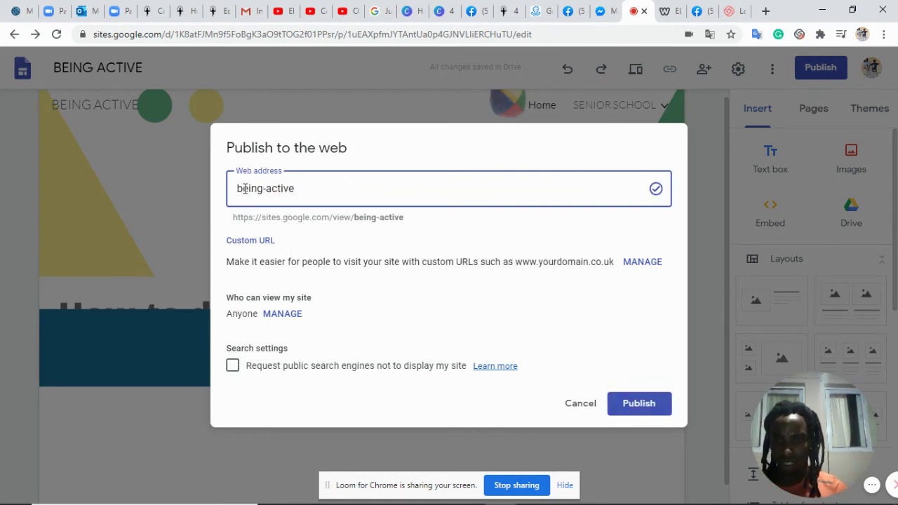
{"action": "key", "text": "BackSpace"}
{"action": "type", "text": "b"}
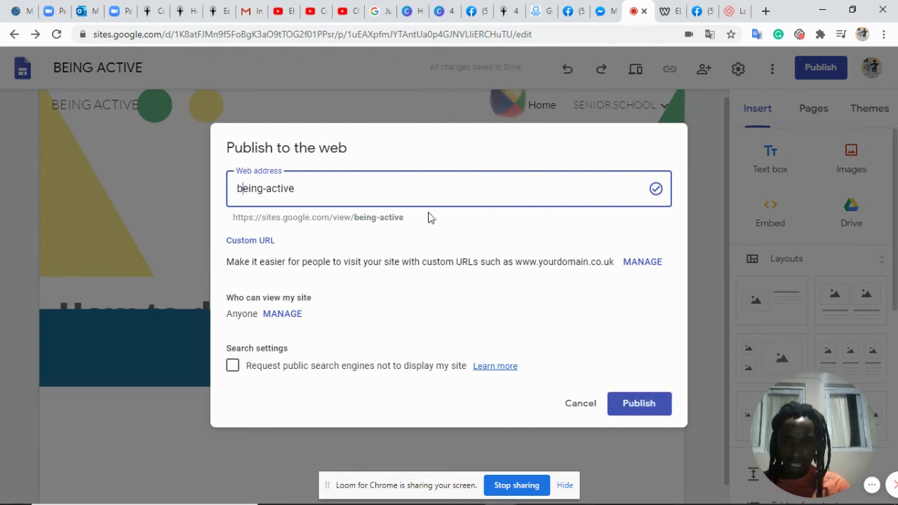
{"action": "left_click", "coordinate": [633, 406]}
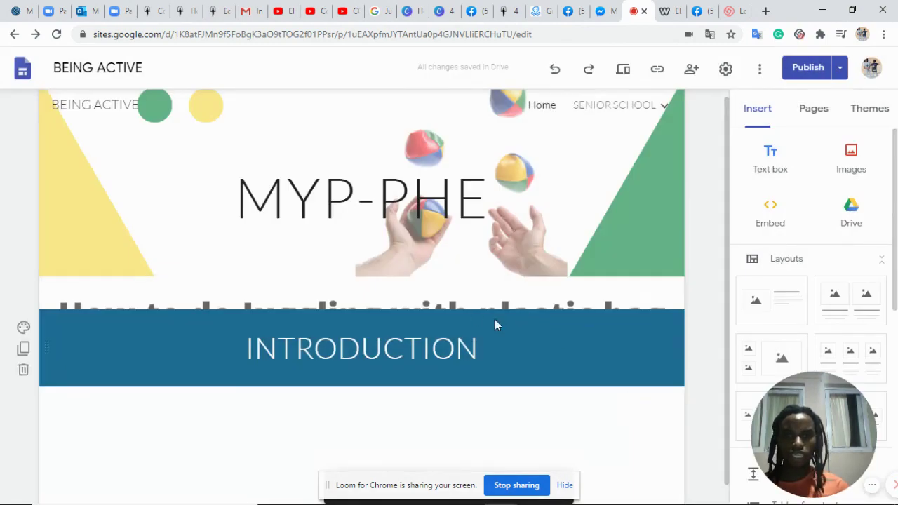
- Copy the published site's link for the Home page to the clipboard
{"action": "mouse_move", "coordinate": [469, 152]}
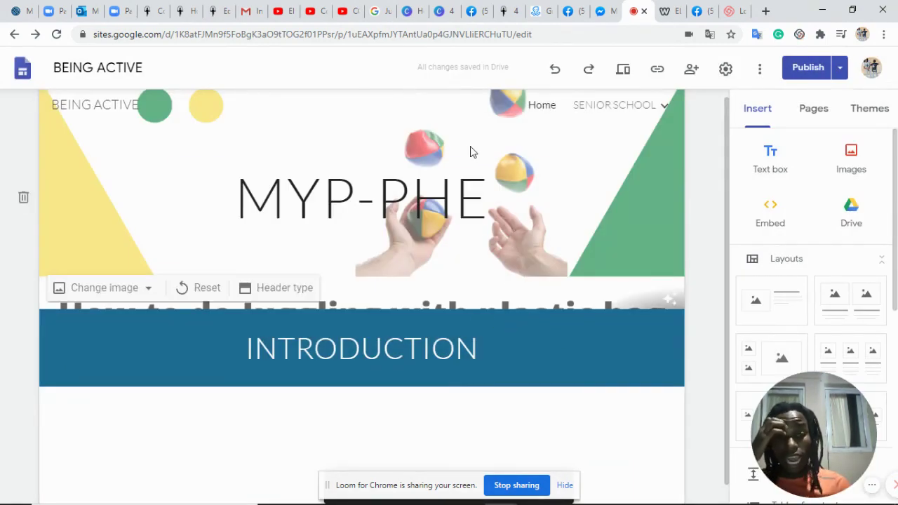
{"action": "left_click", "coordinate": [660, 71]}
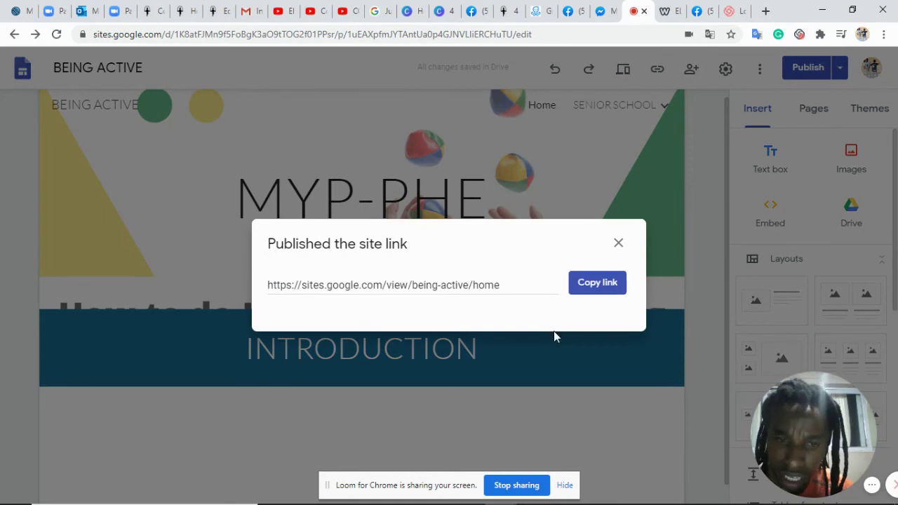
{"action": "left_click", "coordinate": [594, 285]}
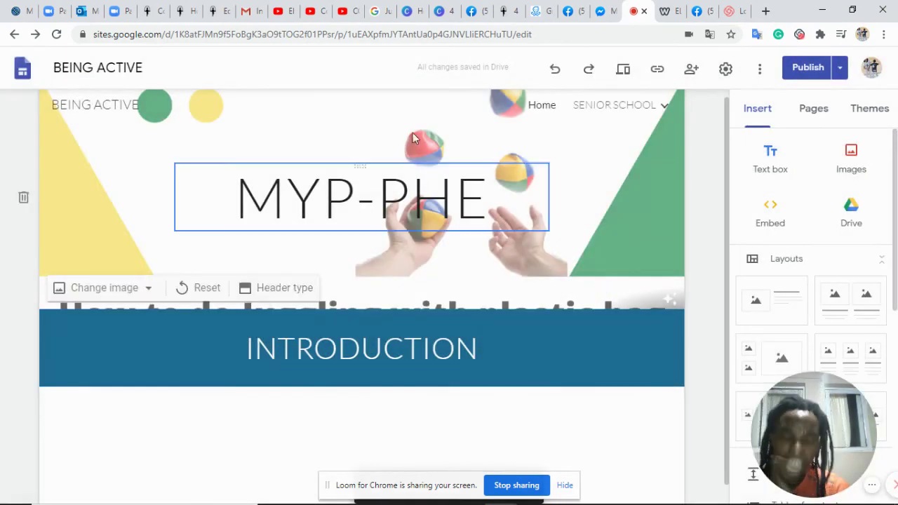
{"action": "left_click", "coordinate": [577, 104]}
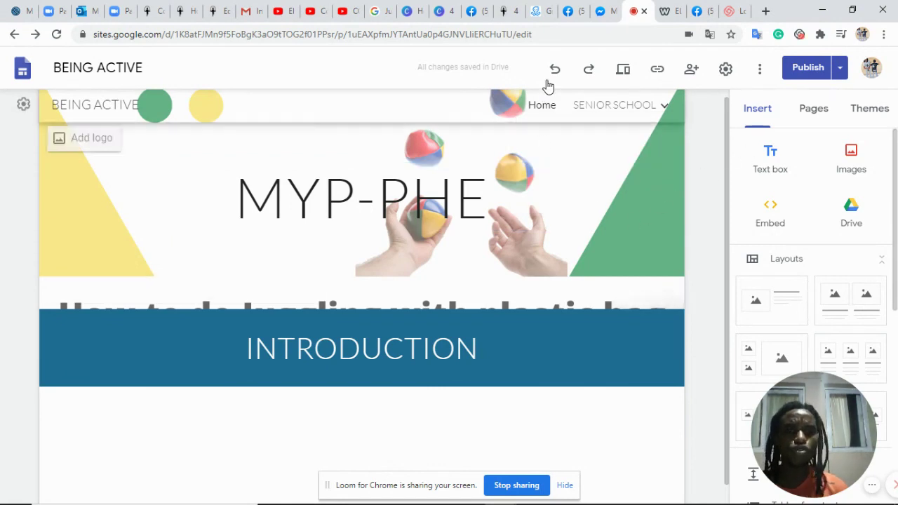
{"action": "scroll", "coordinate": [357, 325], "scroll_direction": "down", "scroll_amount": 1}
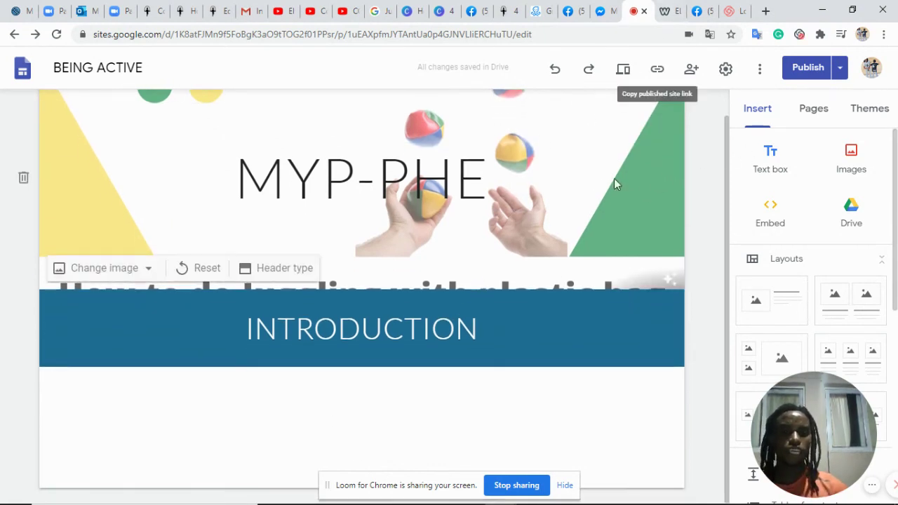
{"action": "scroll", "coordinate": [701, 165], "scroll_direction": "up", "scroll_amount": 1}
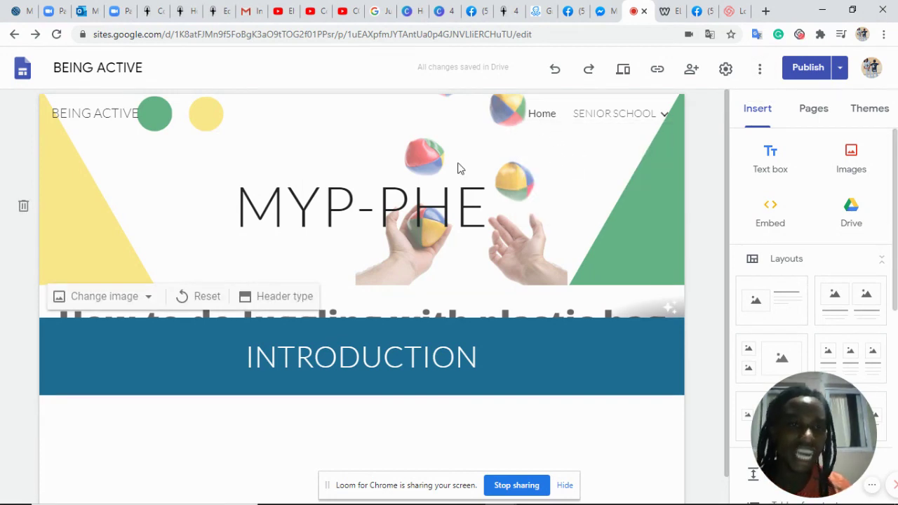
{"action": "mouse_move", "coordinate": [634, 100]}
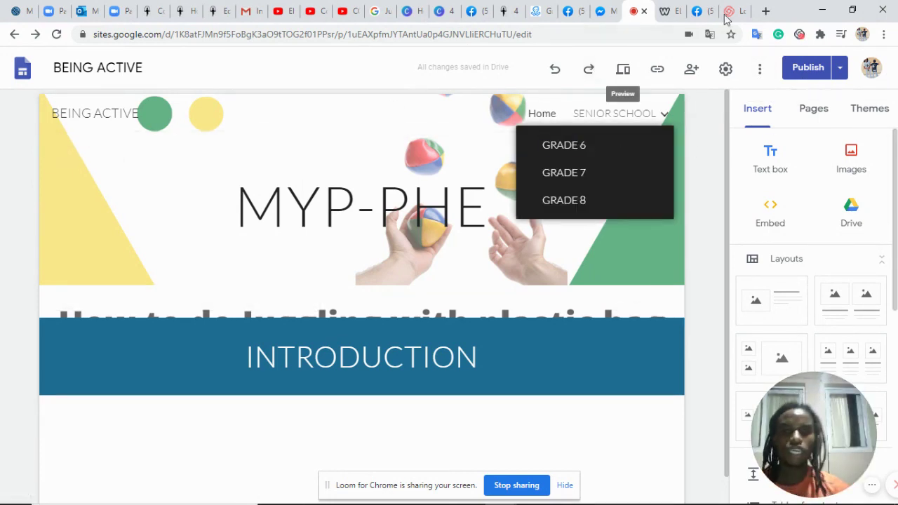
- Open the copied site link in a new browser tab and show the subpages under SENIOR SCHOOL
{"action": "left_click", "coordinate": [765, 11]}
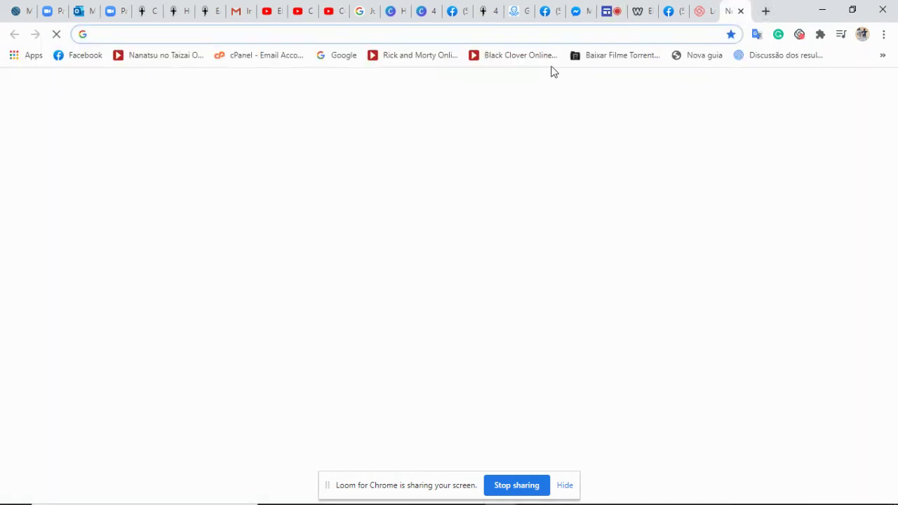
{"action": "key", "text": "ctrl+v"}
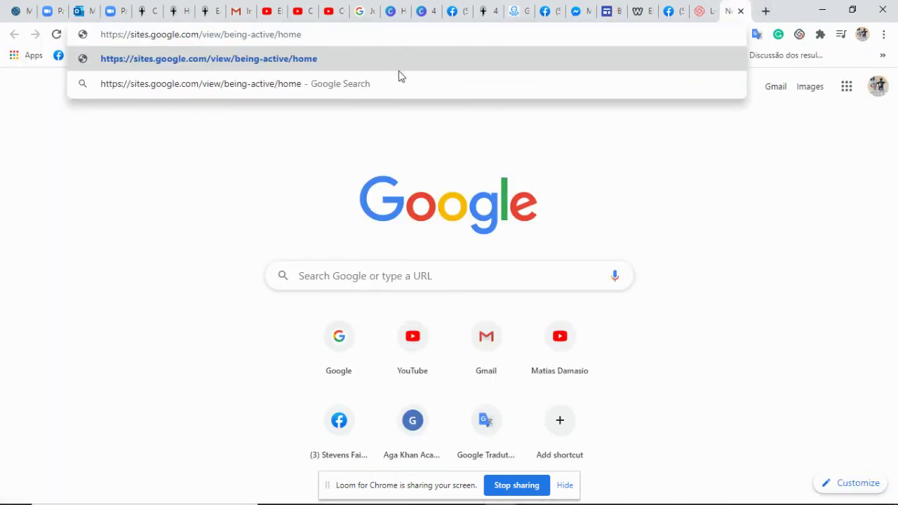
{"action": "key", "text": "Return"}
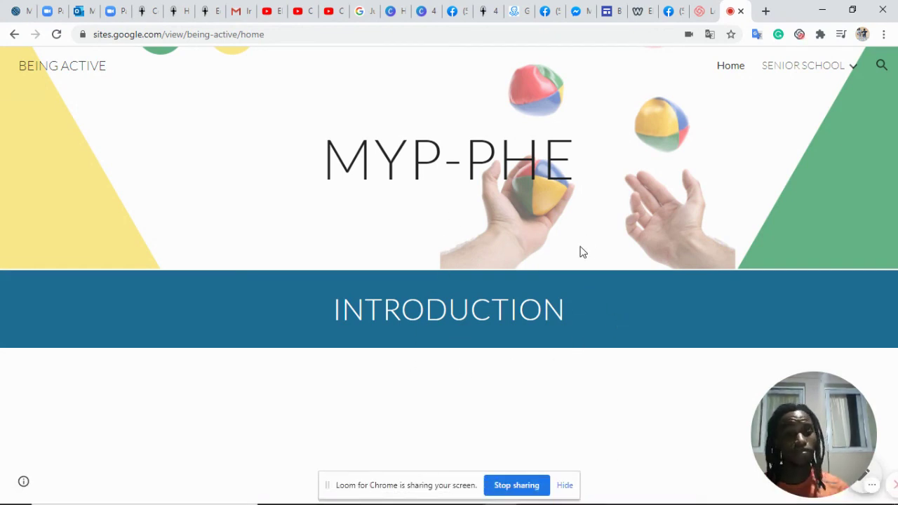
{"action": "left_click", "coordinate": [802, 65]}
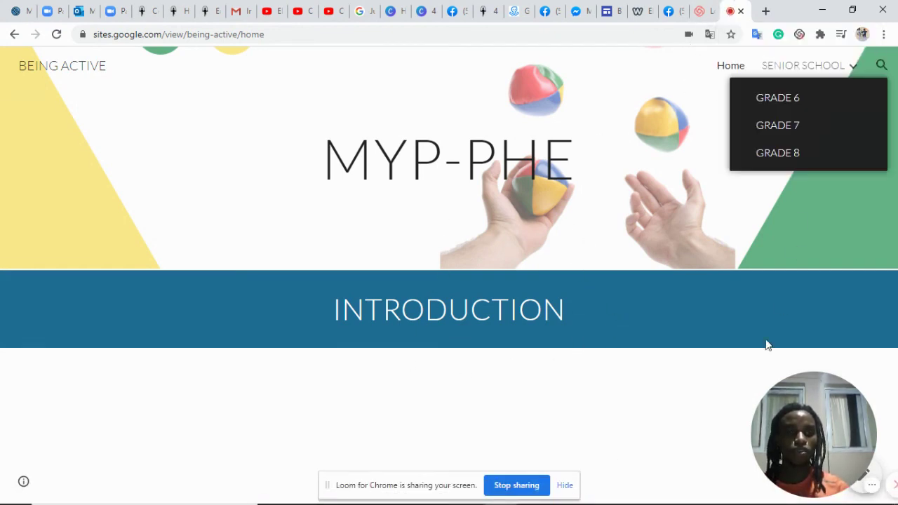